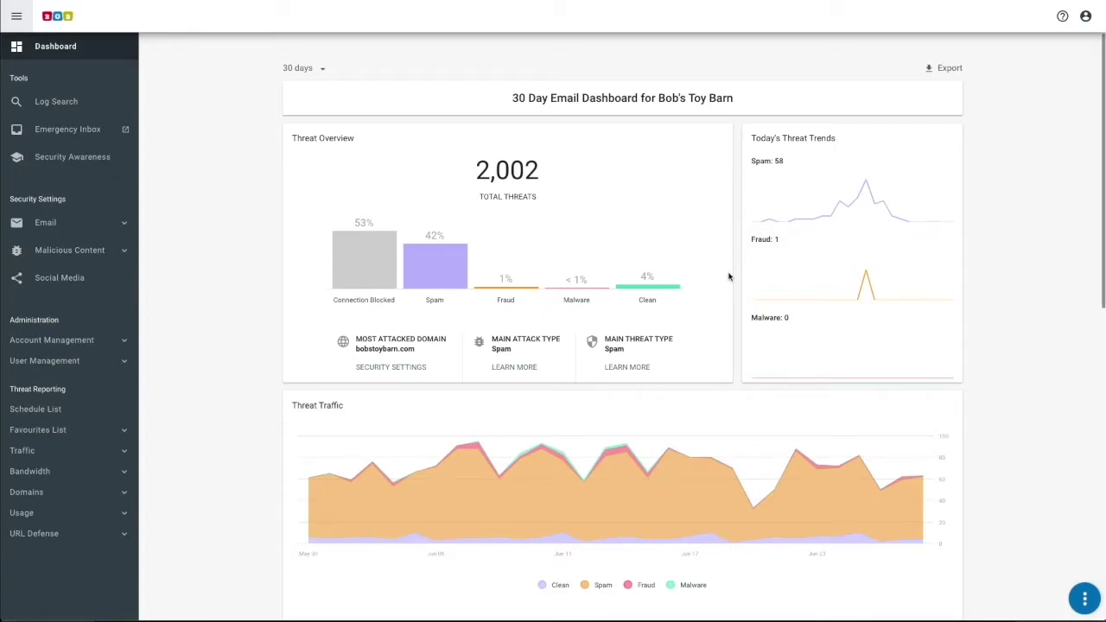
Review the 30-day email dashboard's threat overview, traffic chart, and spam, fraud and malware breakdowns
scroll(728, 276, down, 3)
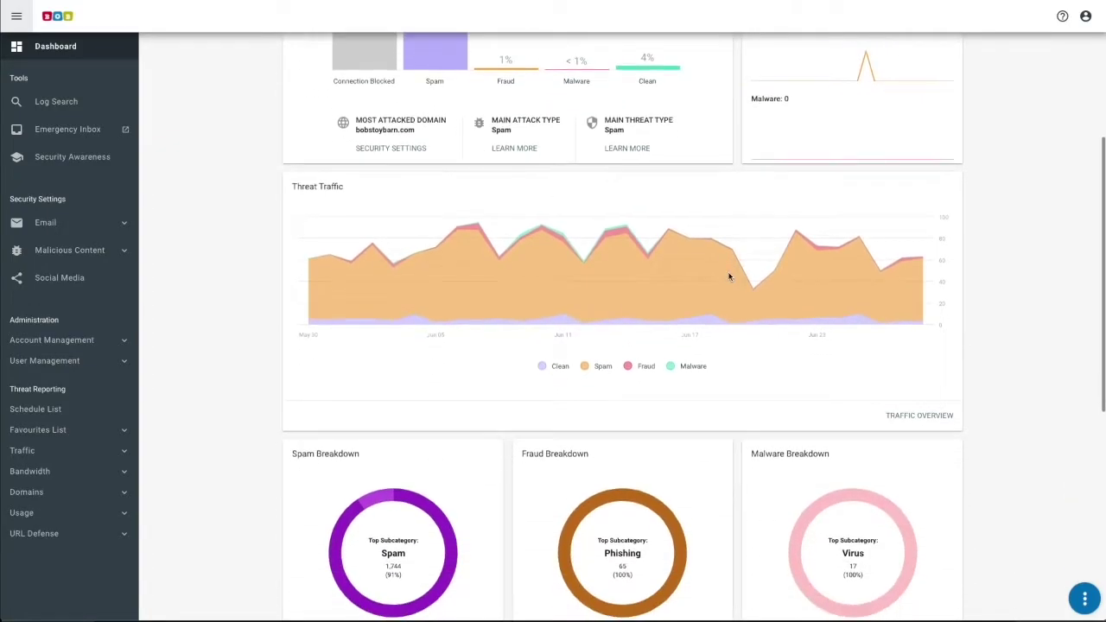
scroll(728, 276, down, 3)
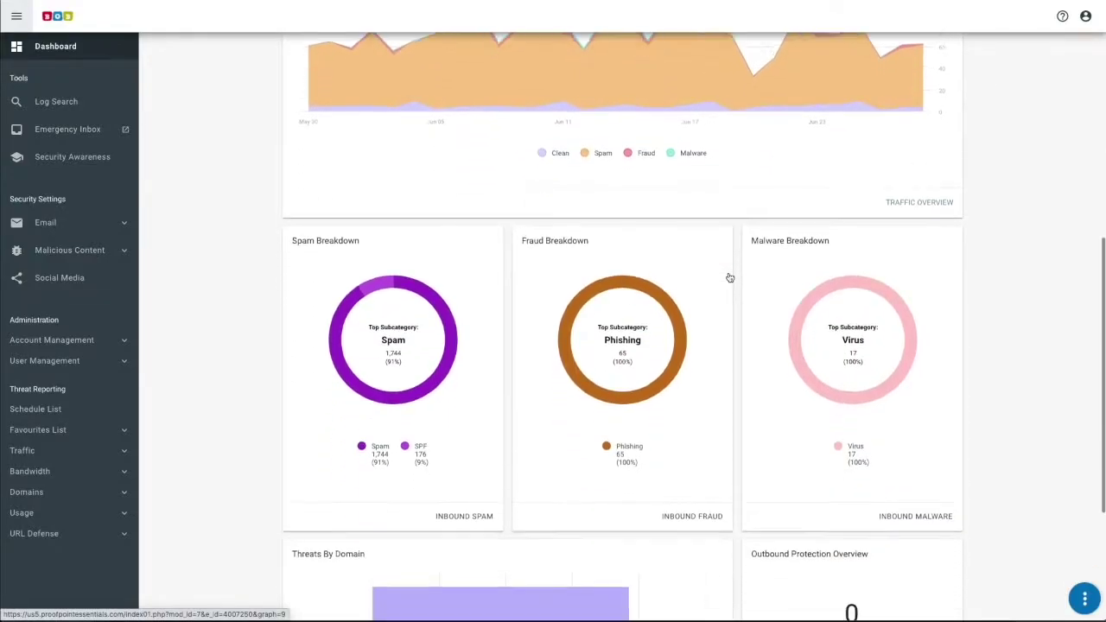
scroll(728, 277, down, 1)
scroll(728, 276, down, 1)
scroll(728, 277, up, 2)
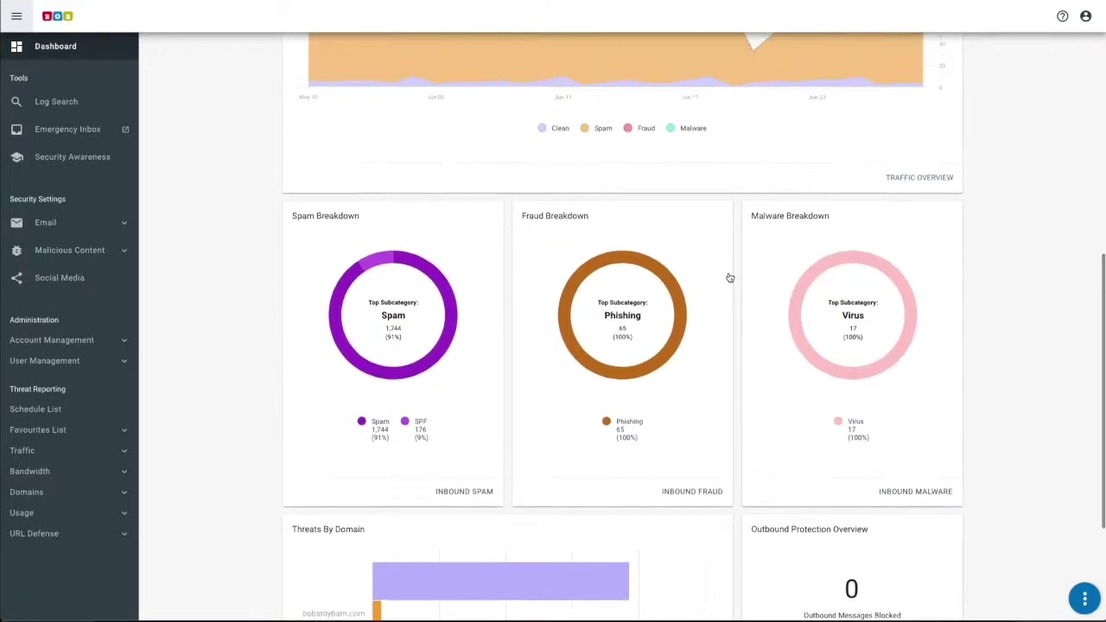
scroll(728, 277, up, 6)
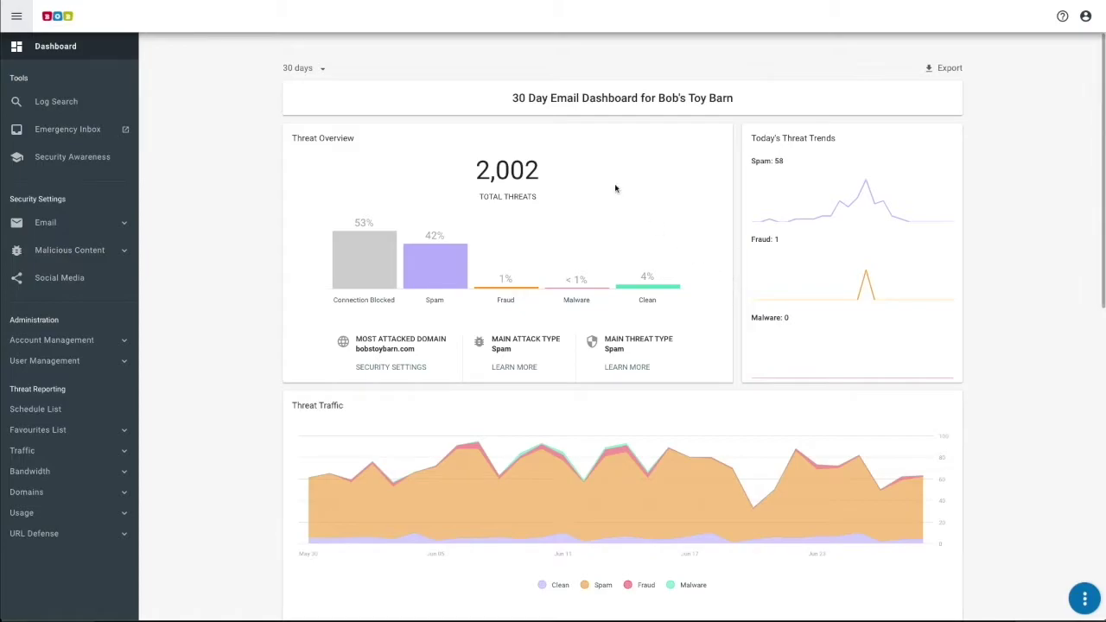
Check the dashboard's time range choices and export the 30-day threat report as a PDF
click(322, 71)
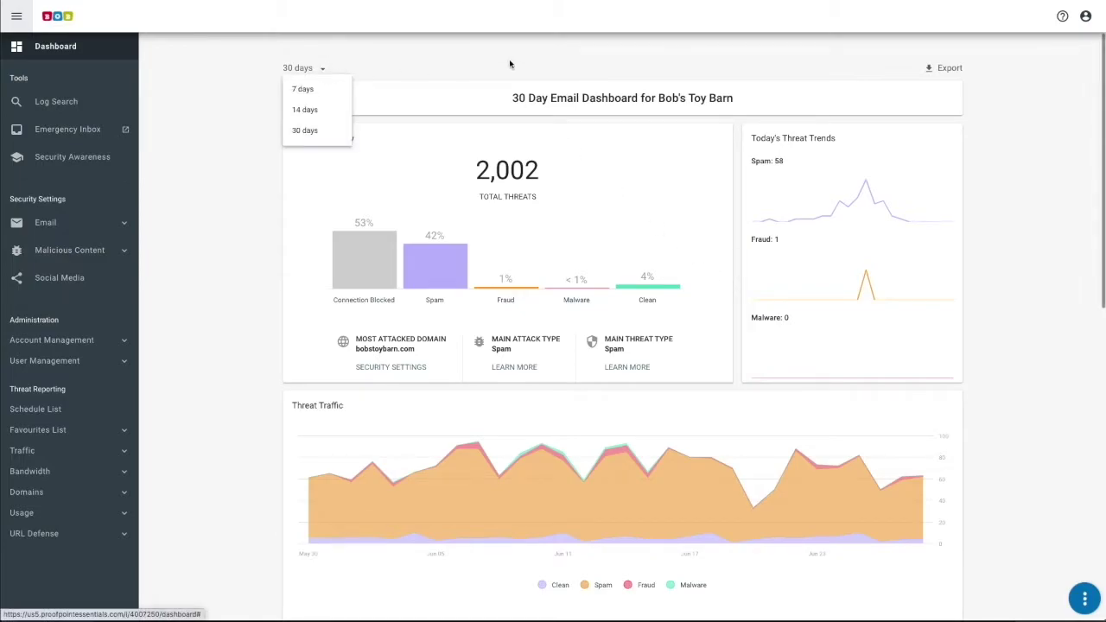
click(954, 71)
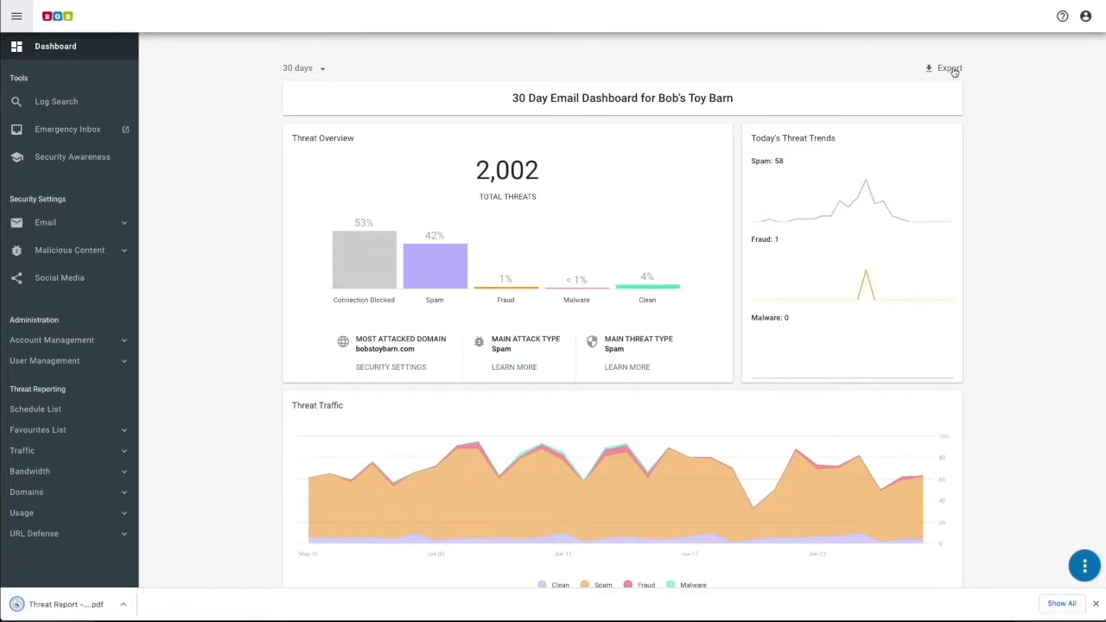
click(148, 614)
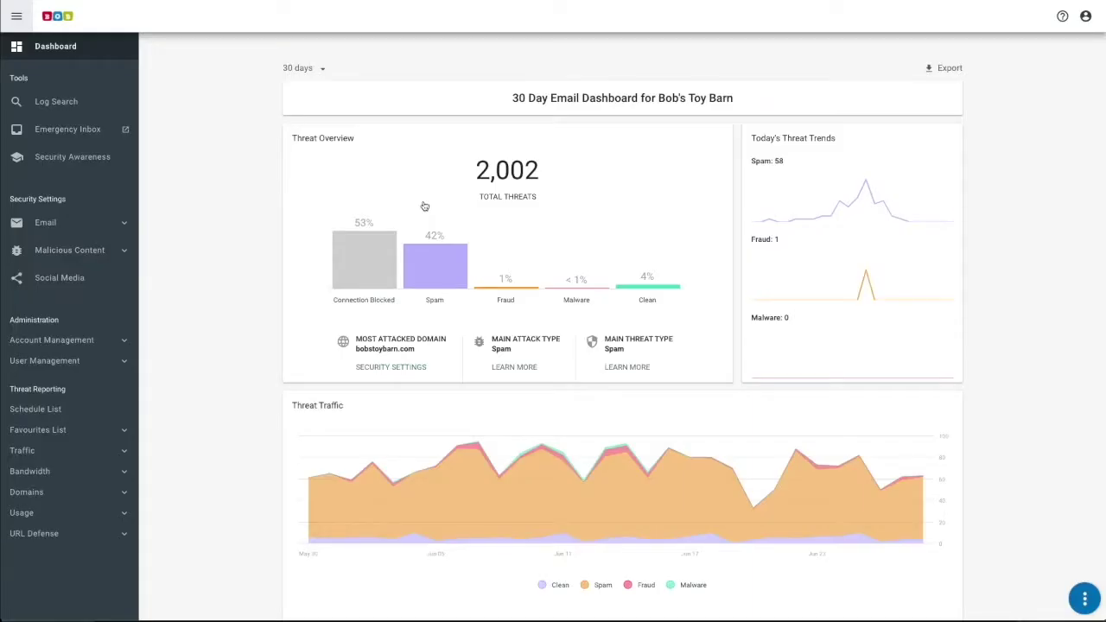
Open the log entries behind the Phishing segment of the Fraud Breakdown chart
scroll(424, 206, down, 5)
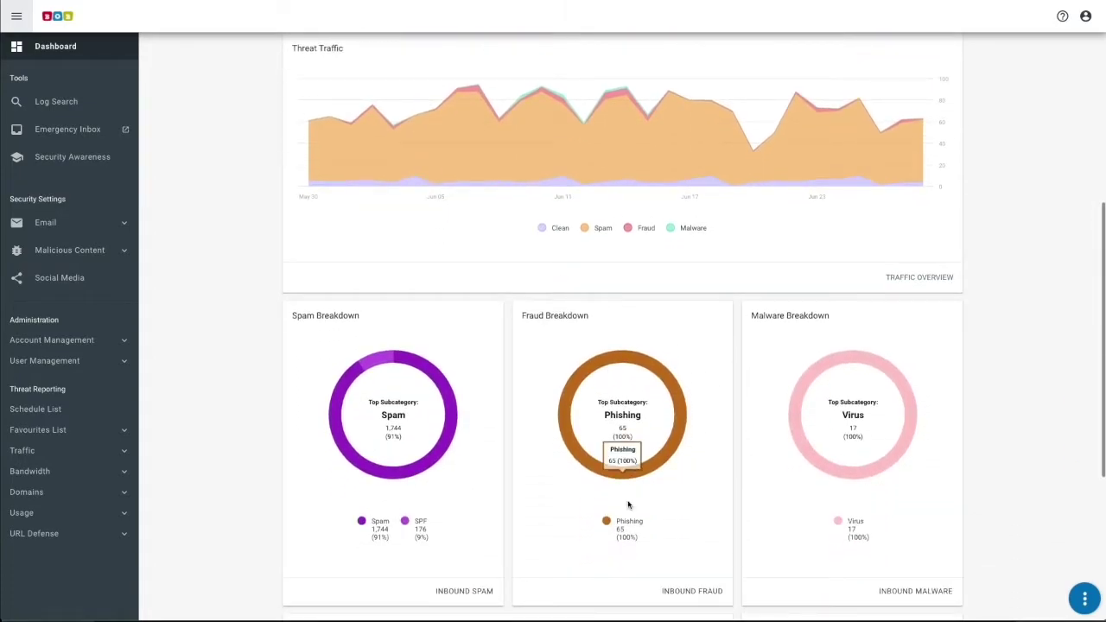
click(620, 470)
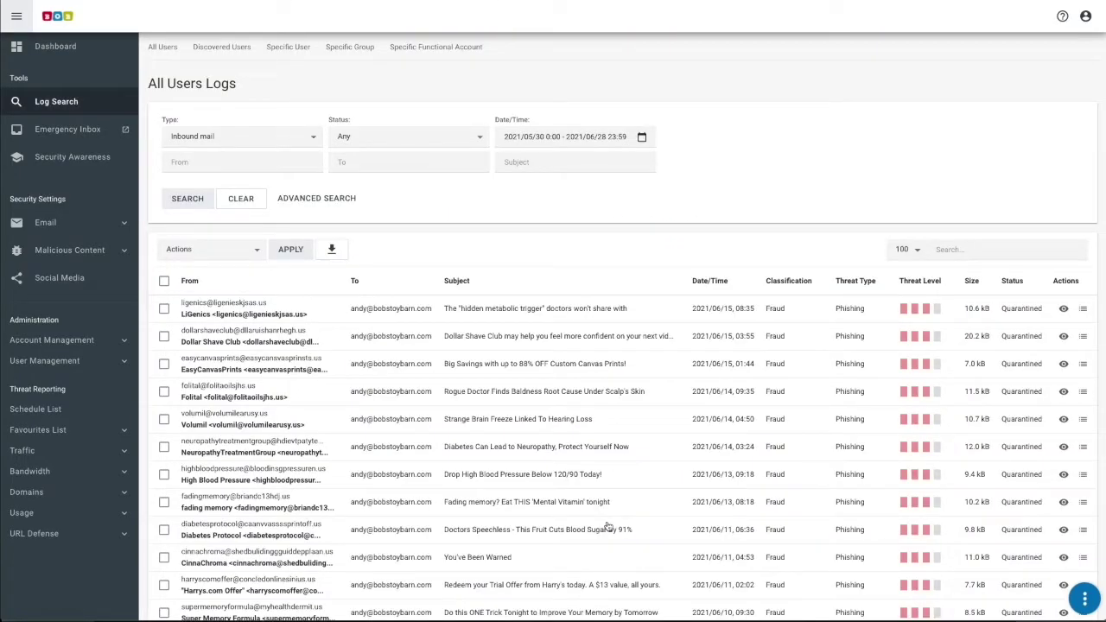
scroll(596, 475, down, 2)
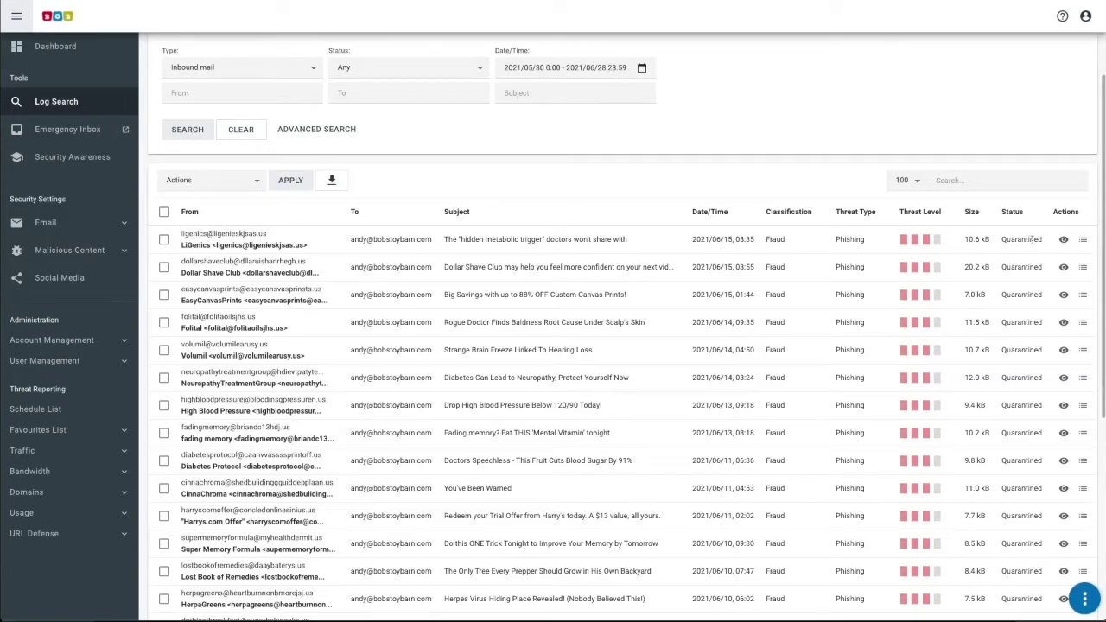
Inspect the detailed log entry of the first phishing email, and look over the available actions for logged messages
click(1082, 240)
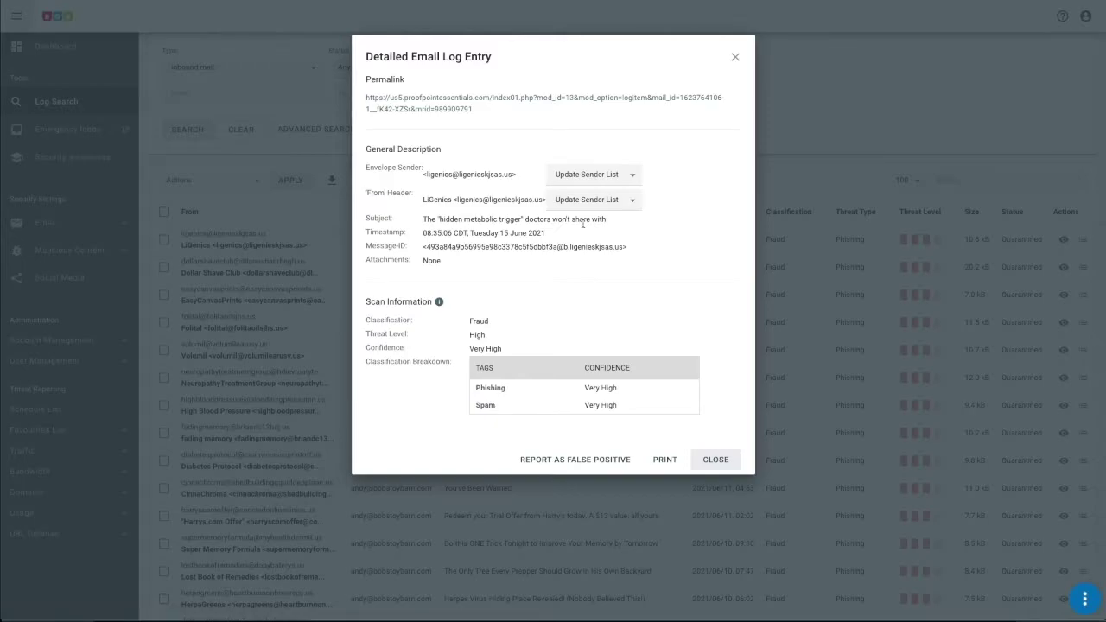
scroll(614, 230, down, 5)
click(720, 458)
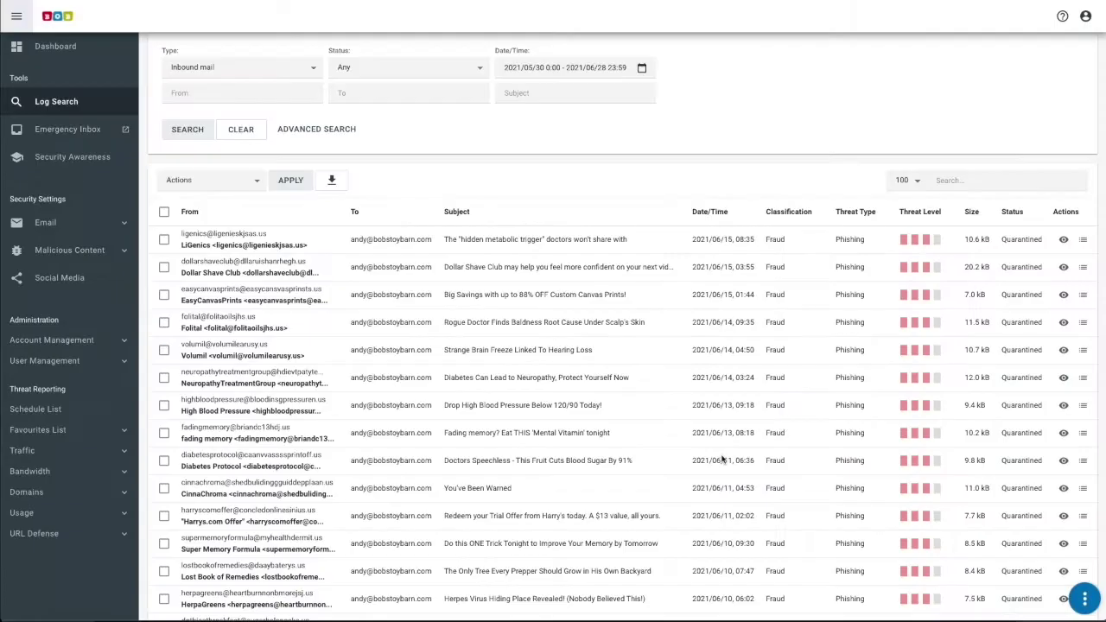
click(256, 181)
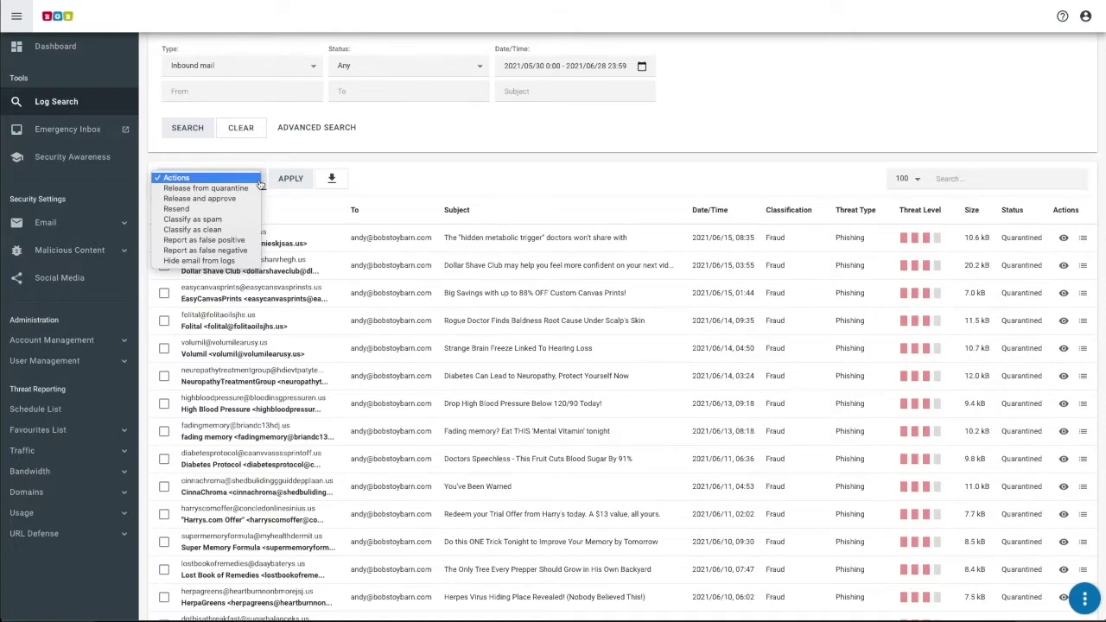
click(427, 184)
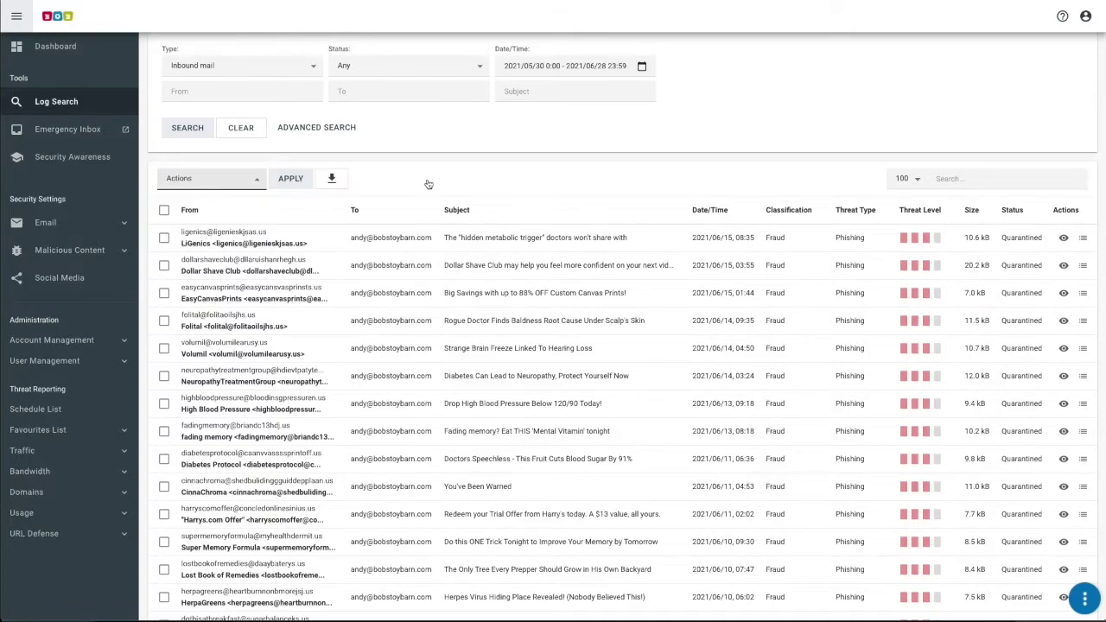
scroll(427, 183, up, 2)
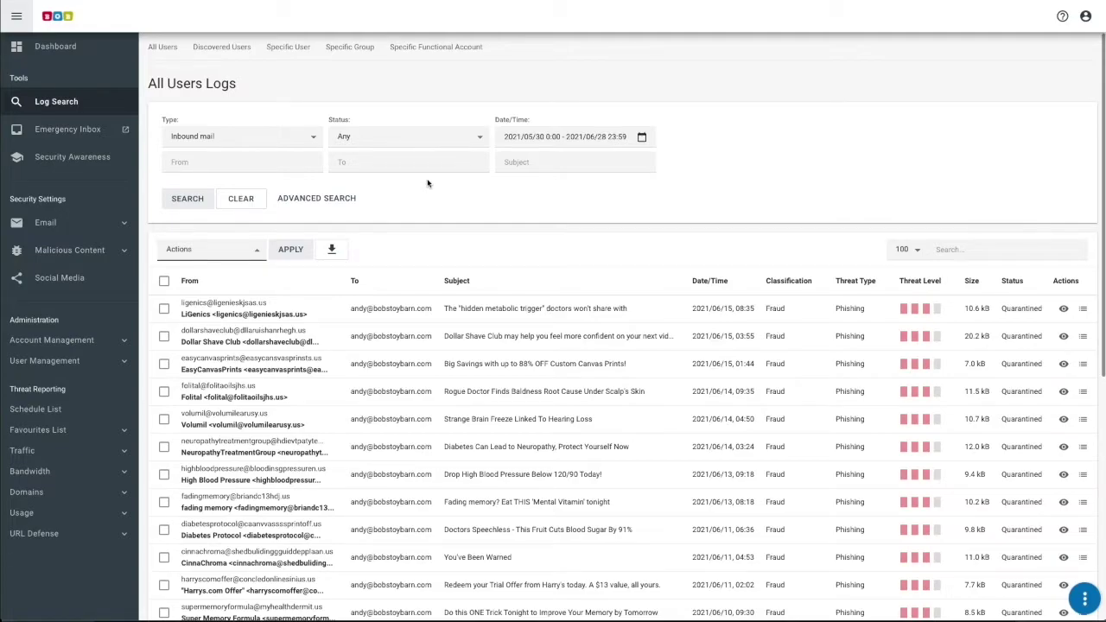
Set the all-users log's status filter to Quarantined and view the date range choices
click(479, 136)
click(355, 146)
click(641, 136)
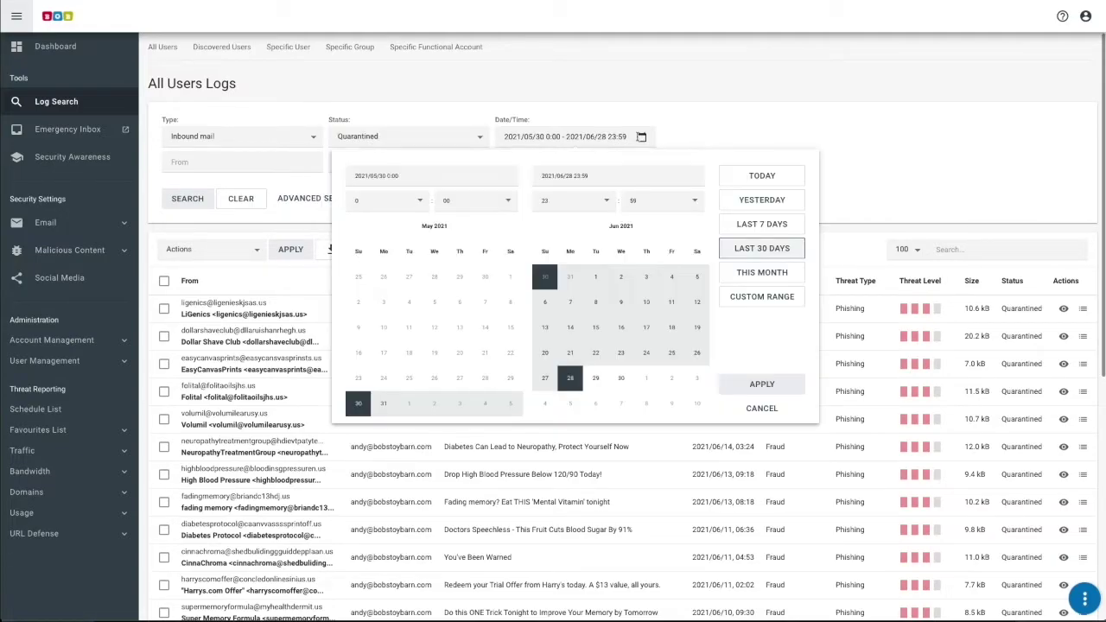
click(237, 17)
Search the second listed user's quarantined inbound mail log, including only the Fraud classifications
click(289, 47)
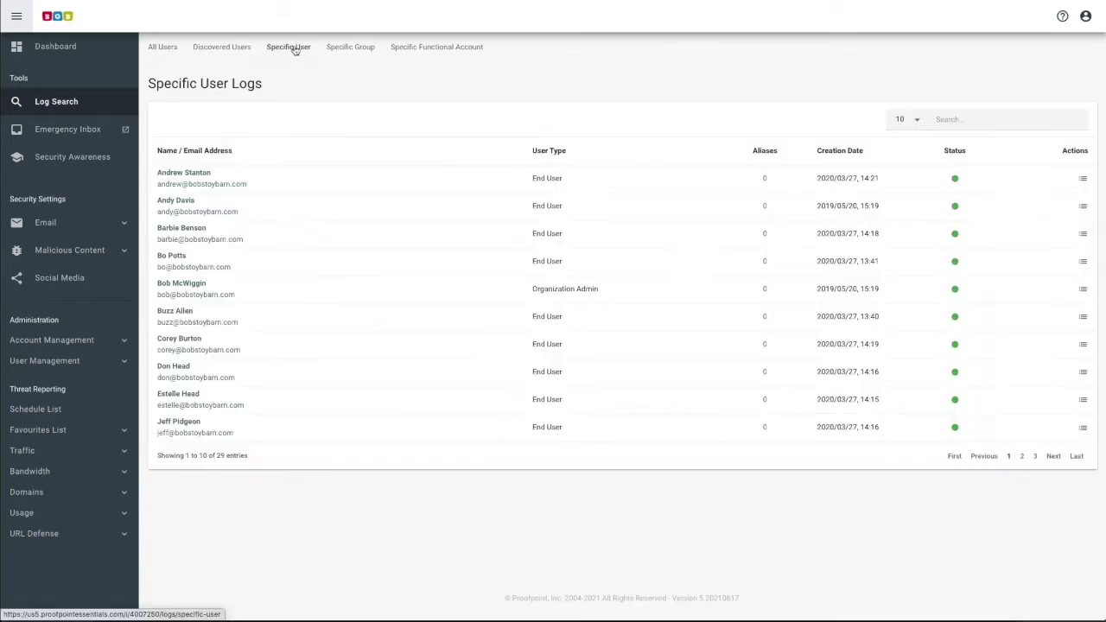
click(182, 200)
click(191, 198)
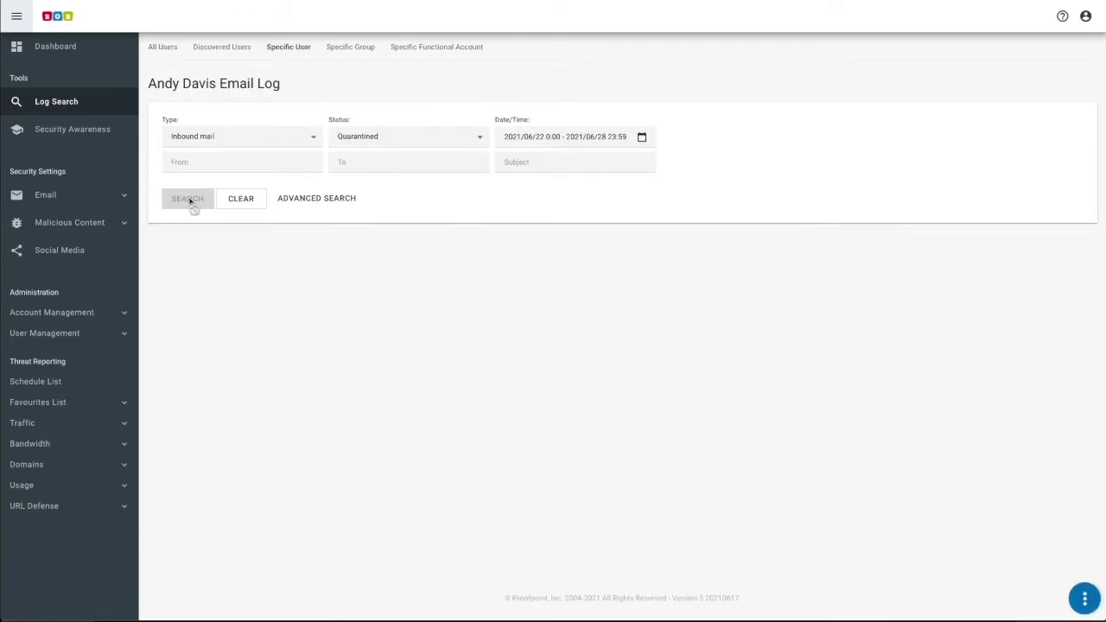
click(302, 199)
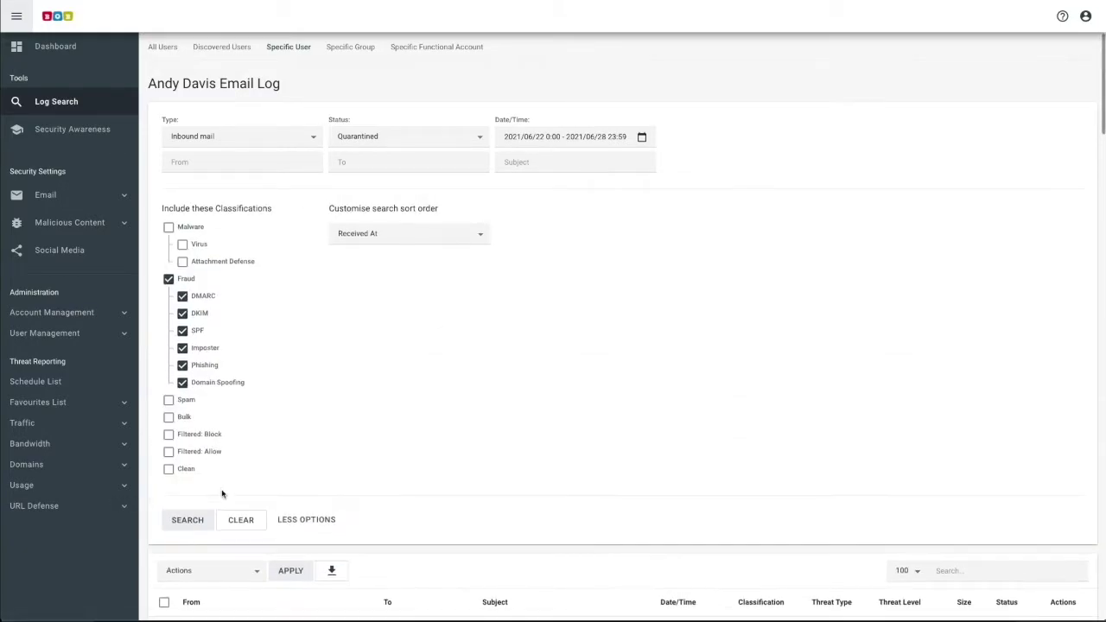
click(188, 519)
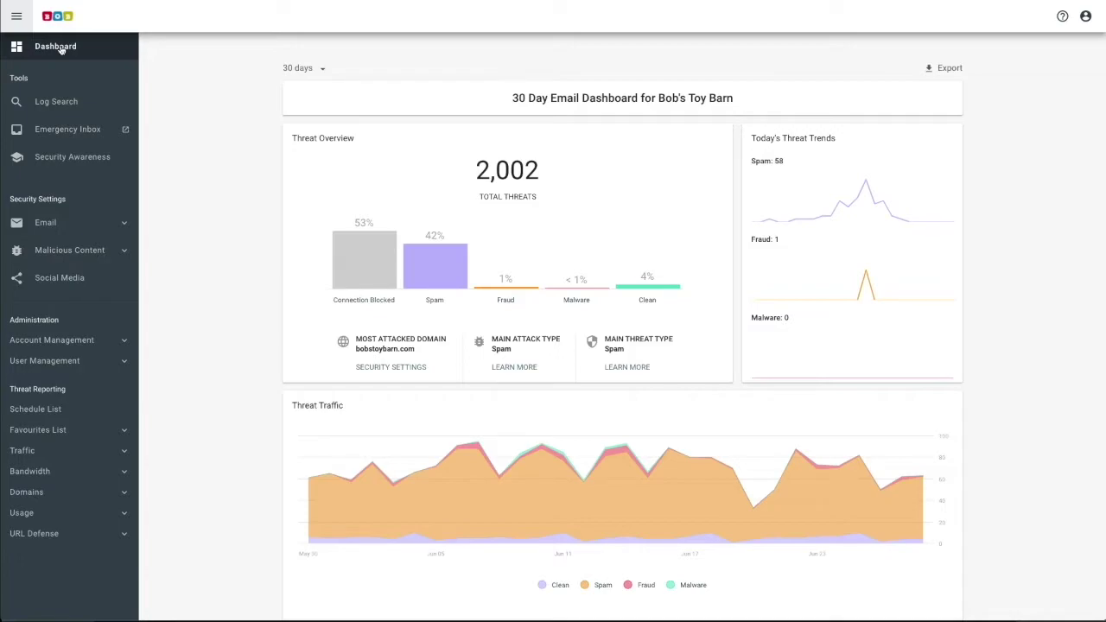
Review the Anti-Spoofing policies and the Spam Settings for the organization
click(69, 250)
click(61, 315)
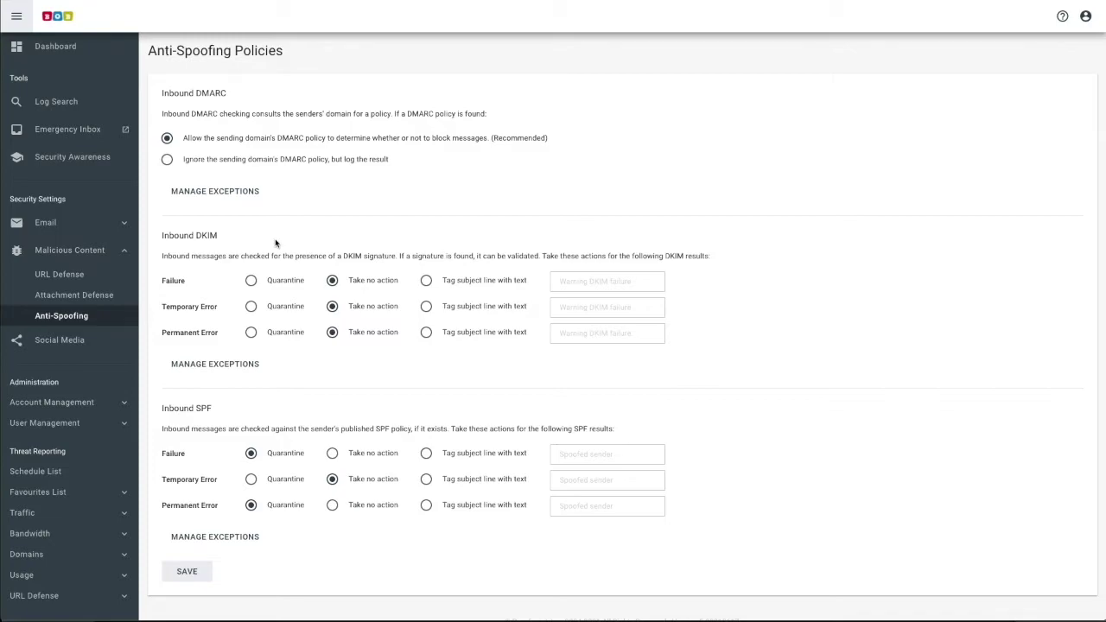
click(44, 222)
click(63, 288)
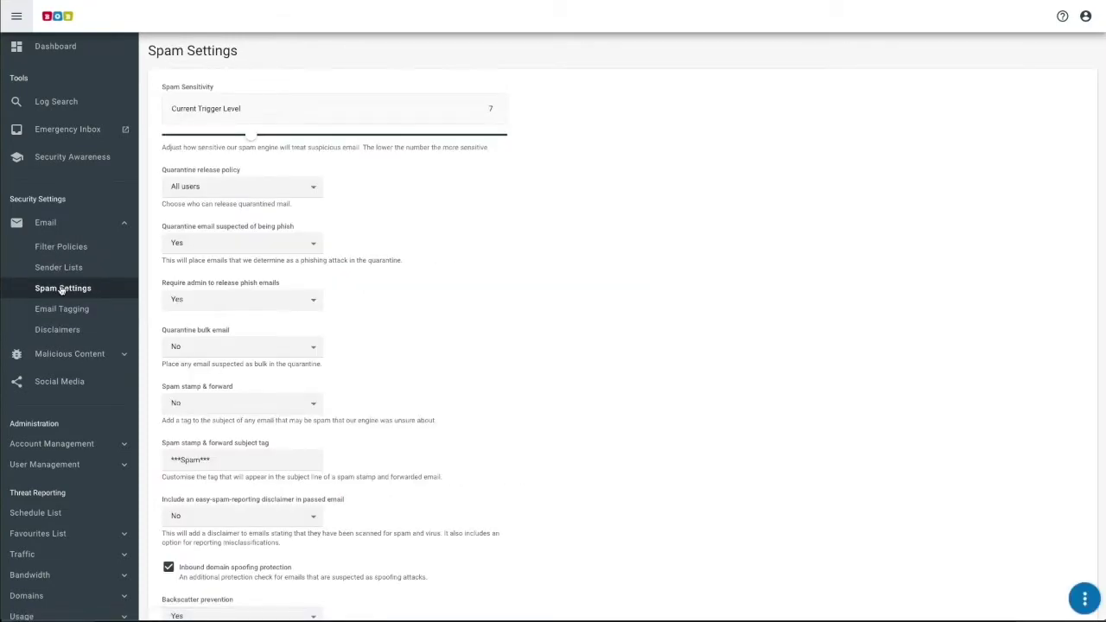
scroll(397, 298, down, 3)
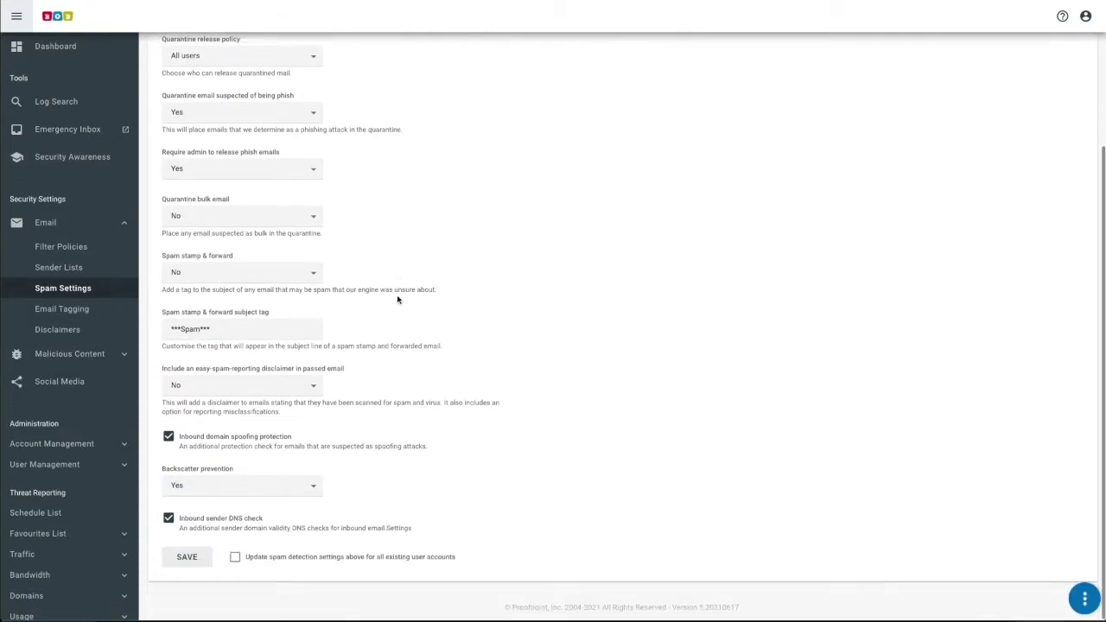
View the URL Defense settings and the account's quarantine Digests settings
click(69, 354)
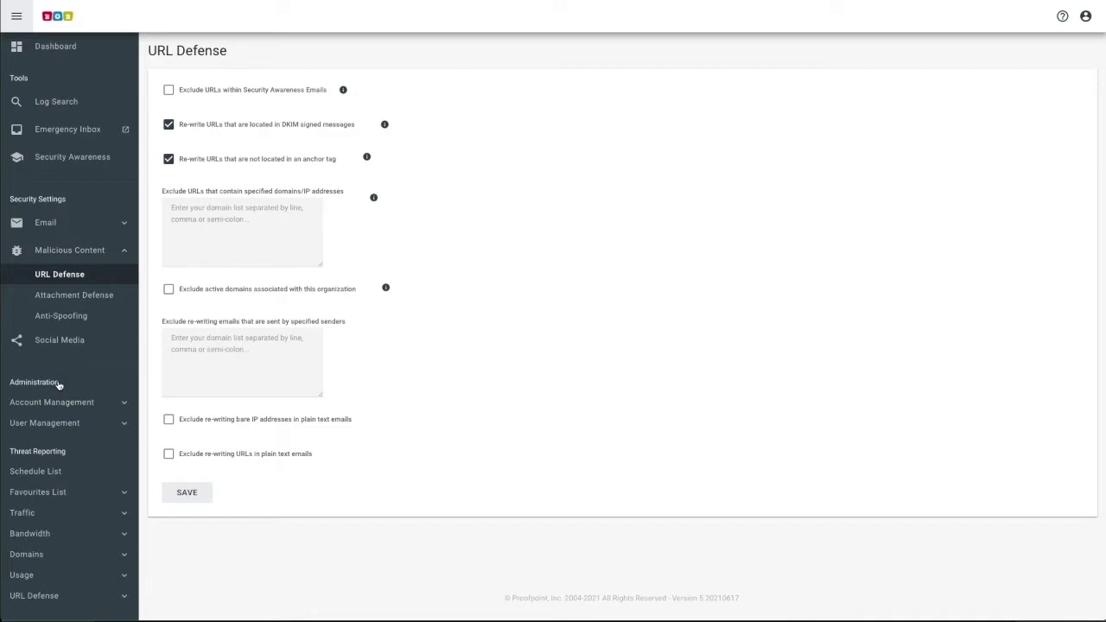
scroll(60, 363, down, 2)
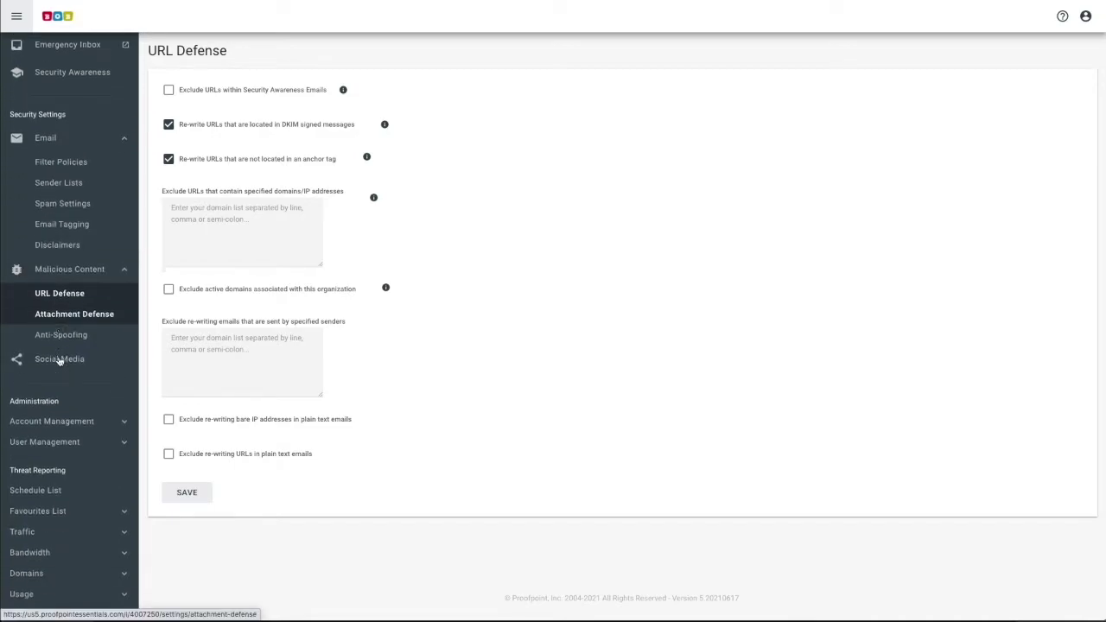
click(78, 416)
scroll(81, 419, down, 1)
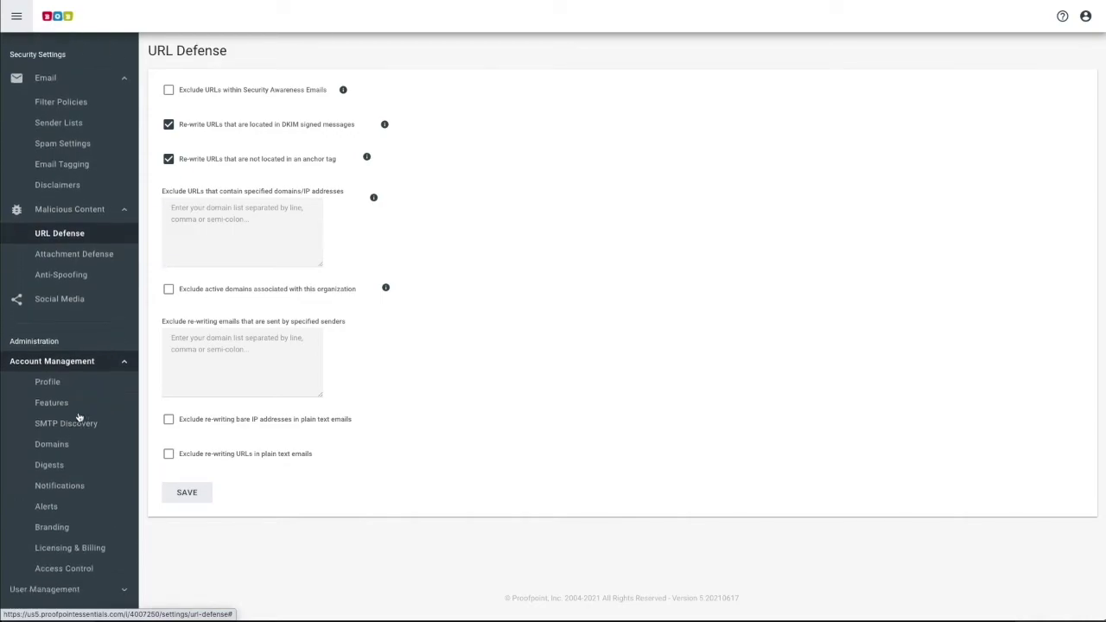
click(57, 462)
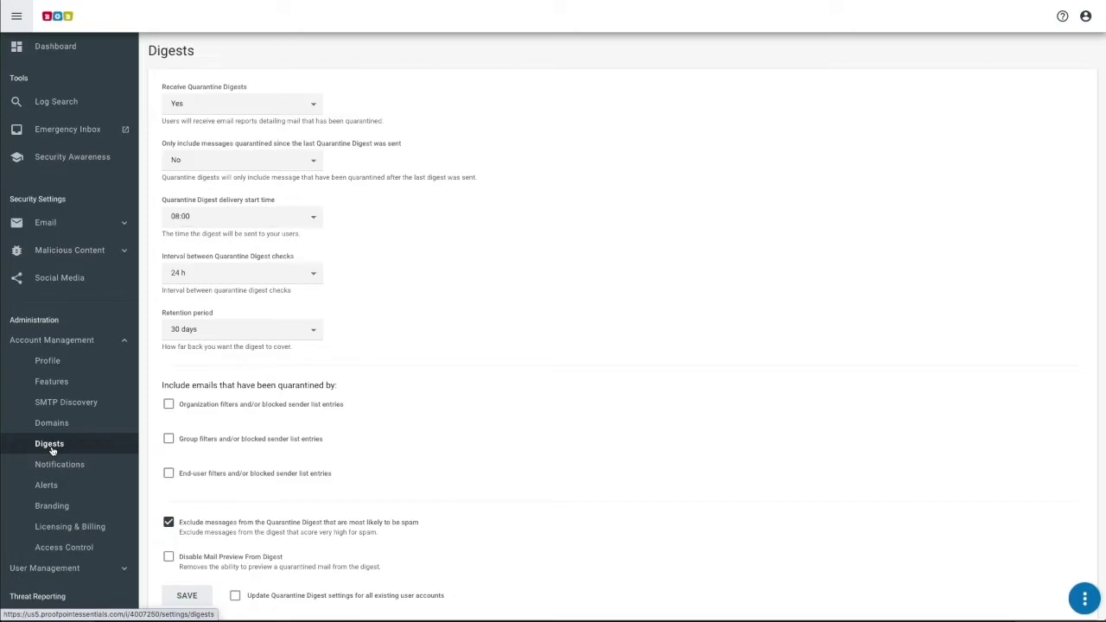
Check the blocked sender list, and create a new inbound filter policy named Block EXE files
click(226, 123)
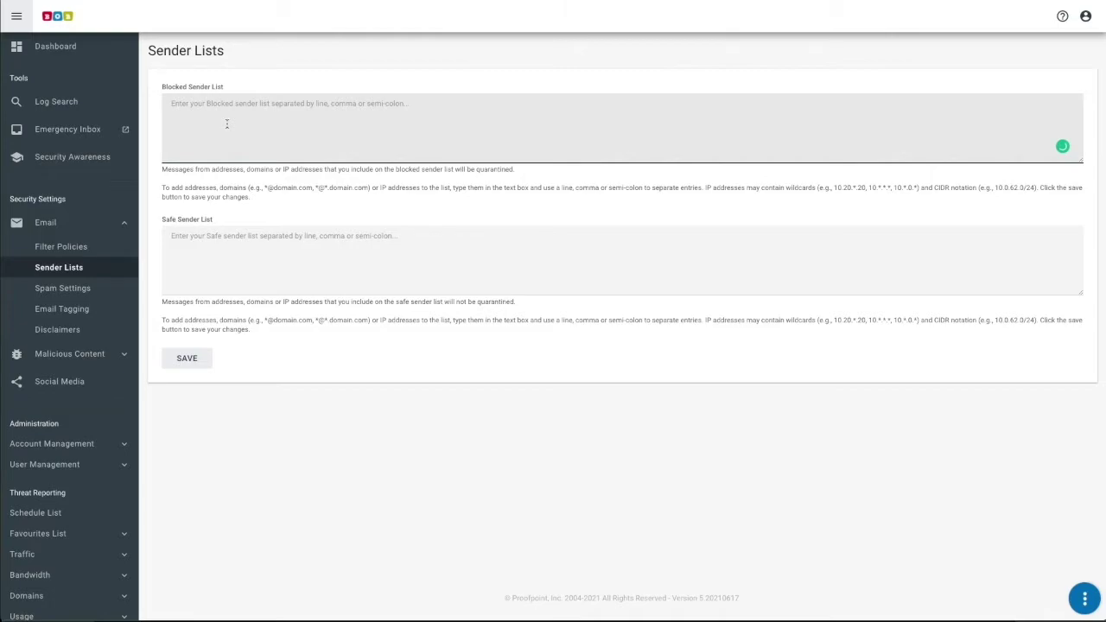
click(76, 249)
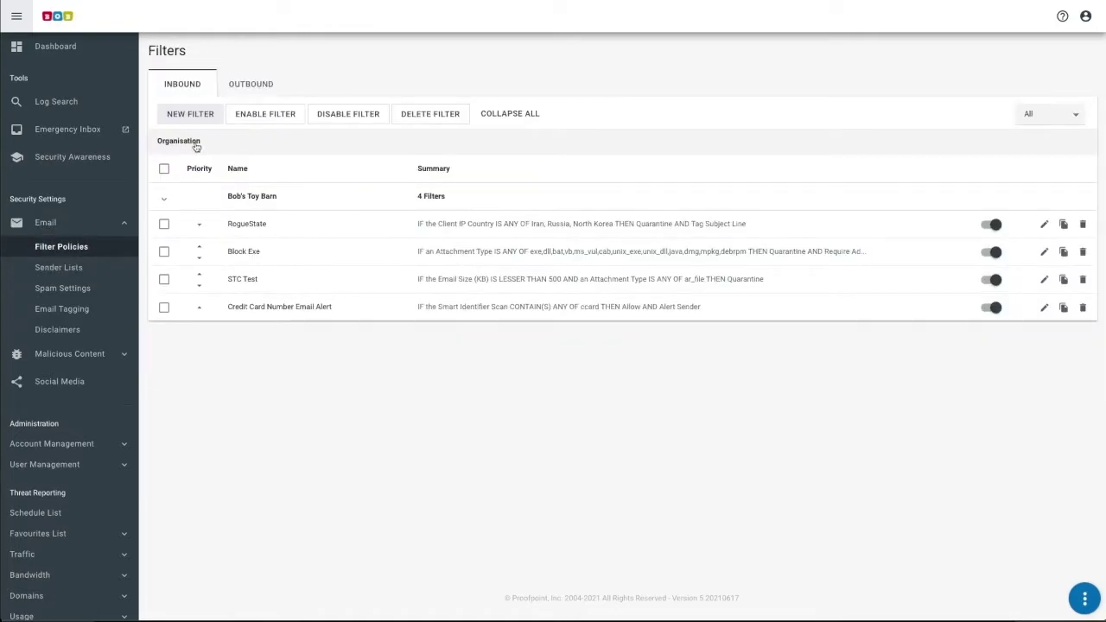
click(191, 114)
click(496, 94)
text(Block EXE files)
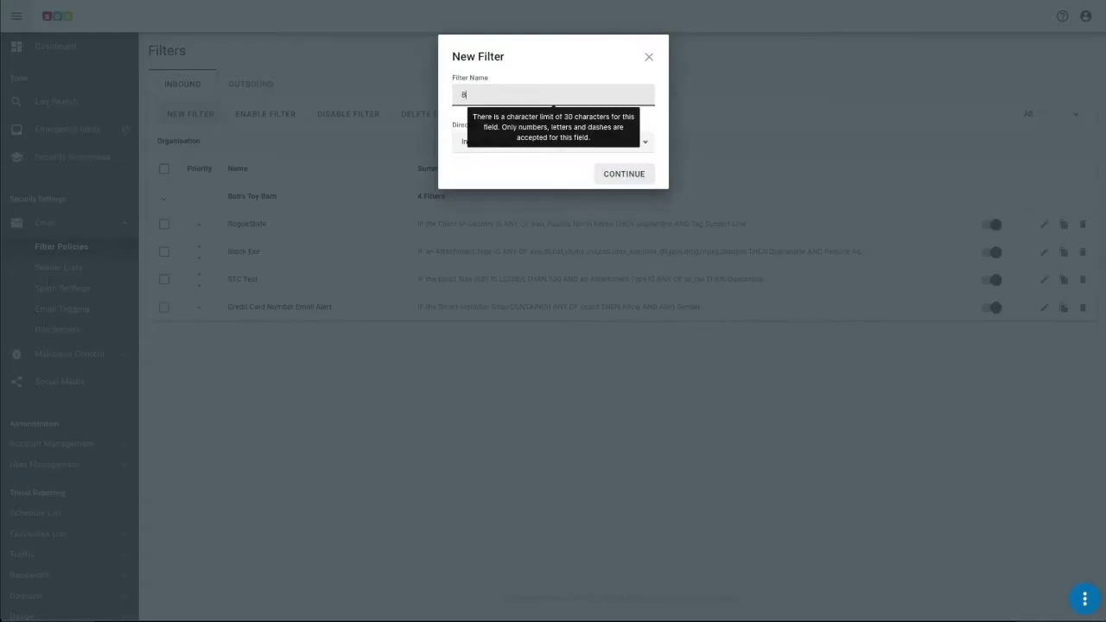
click(620, 174)
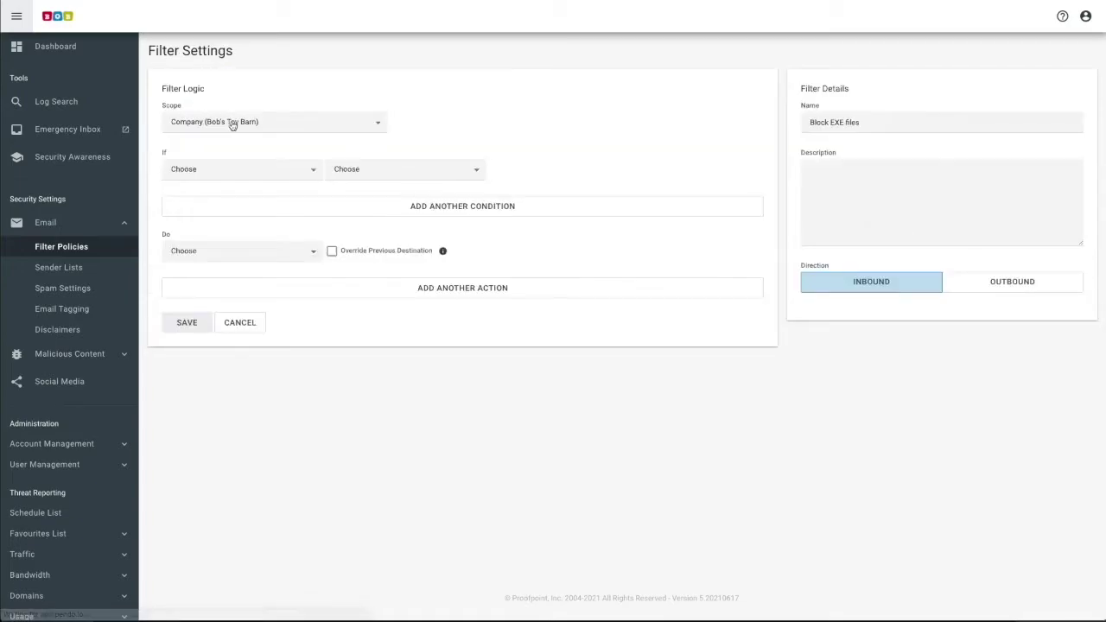
Define the filter to Quarantine mail whose Attachment Type IS one of the executable and installer types
click(195, 170)
click(216, 261)
click(357, 175)
click(357, 180)
click(516, 169)
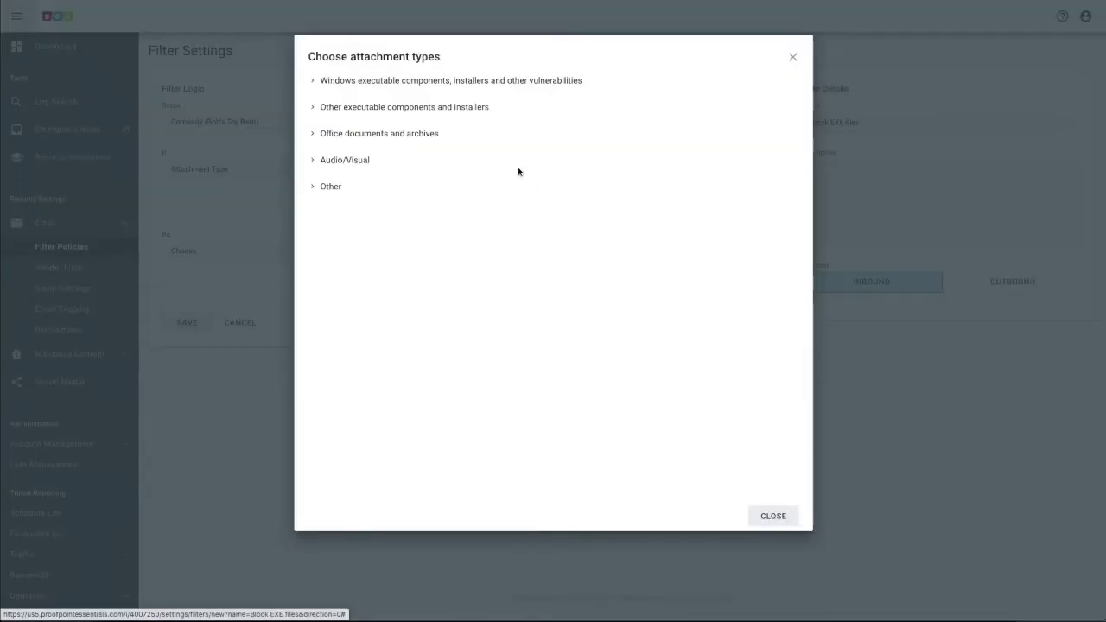
click(432, 106)
click(778, 518)
click(199, 251)
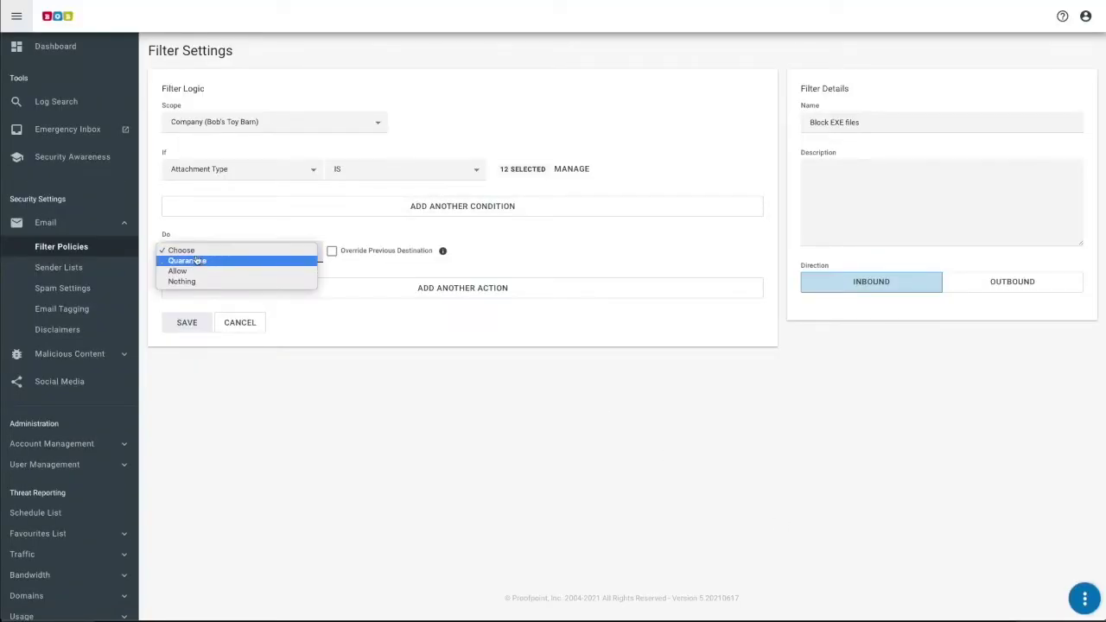
Try the Blue and Green color schemes in the account's Branding settings, and return to White
click(57, 247)
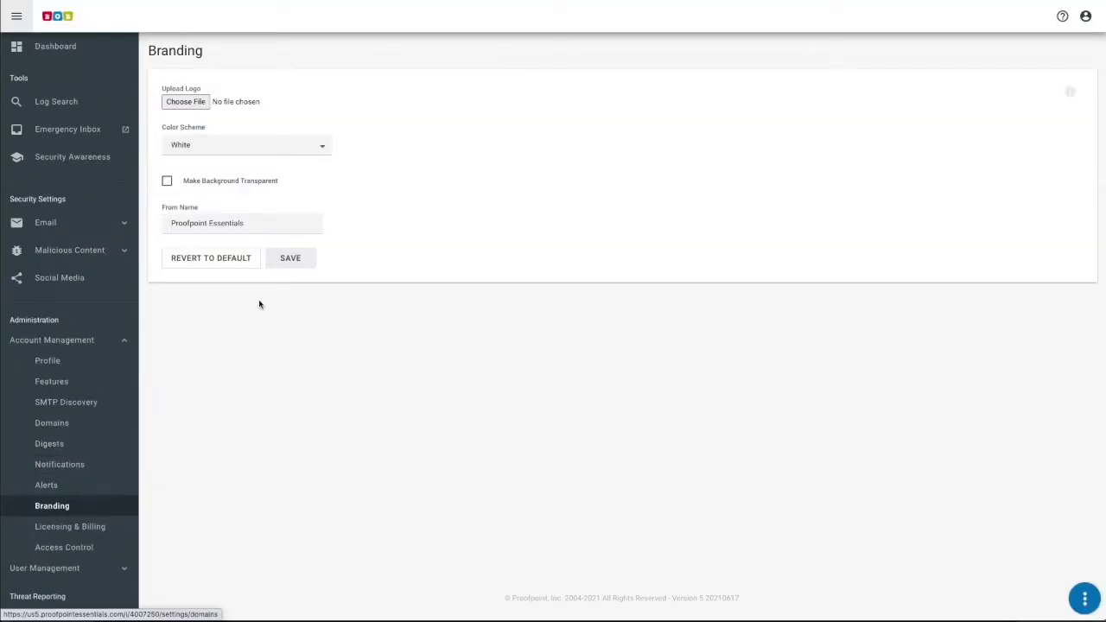
click(318, 146)
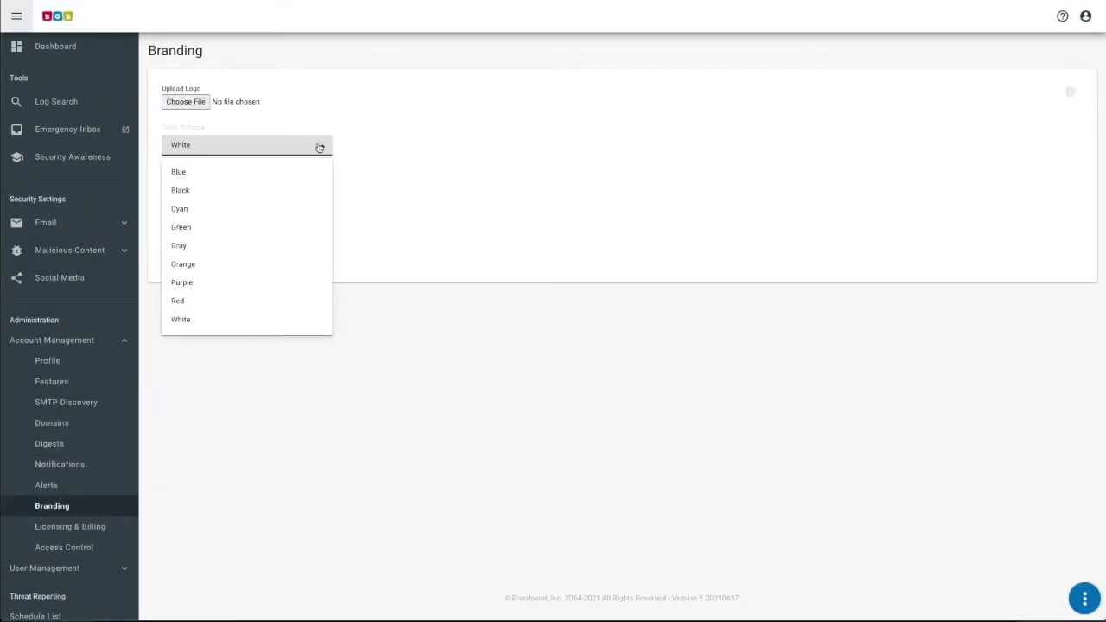
click(183, 173)
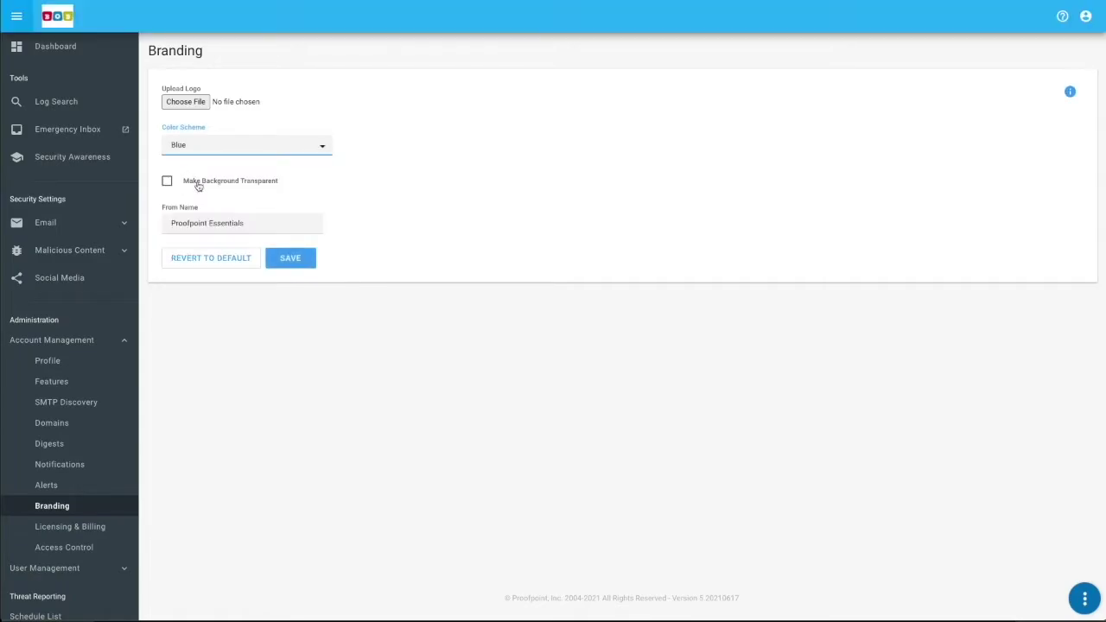
click(210, 146)
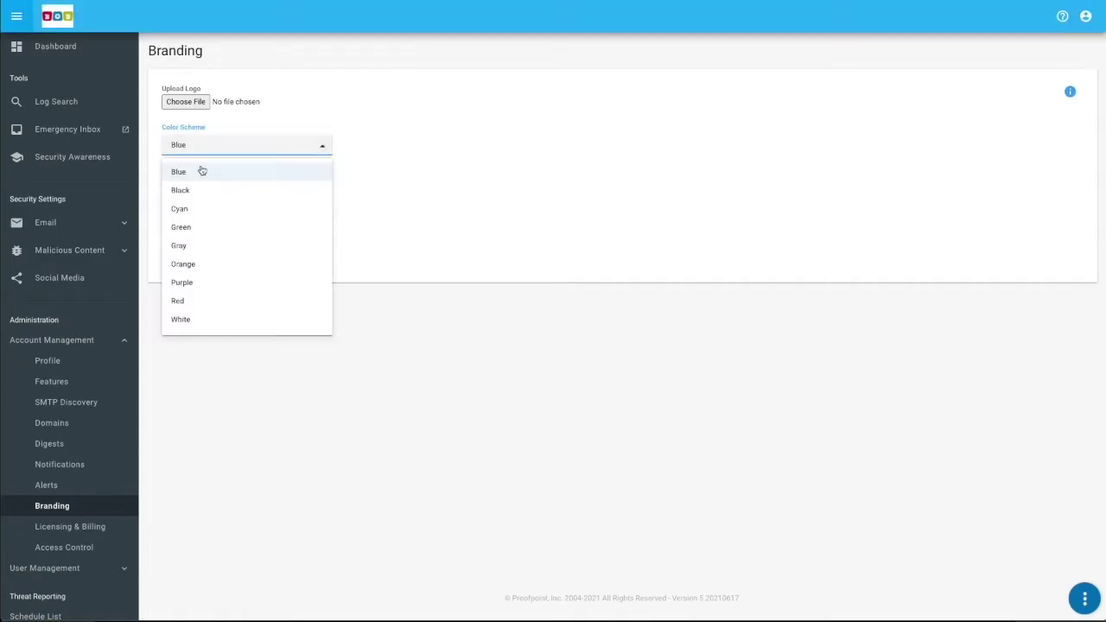
click(183, 227)
click(211, 145)
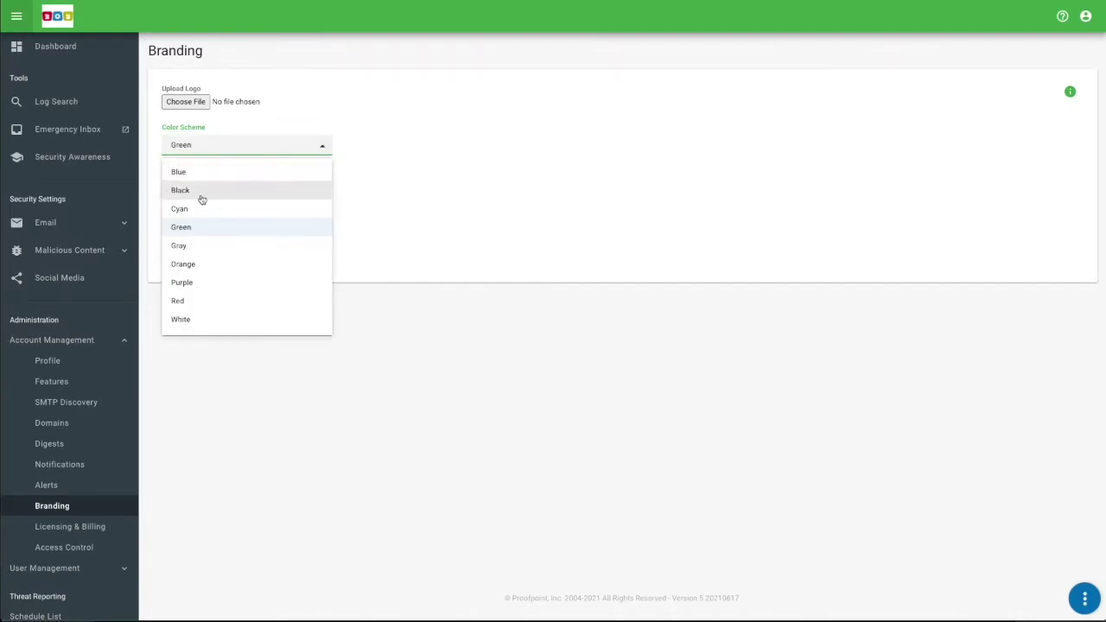
click(185, 320)
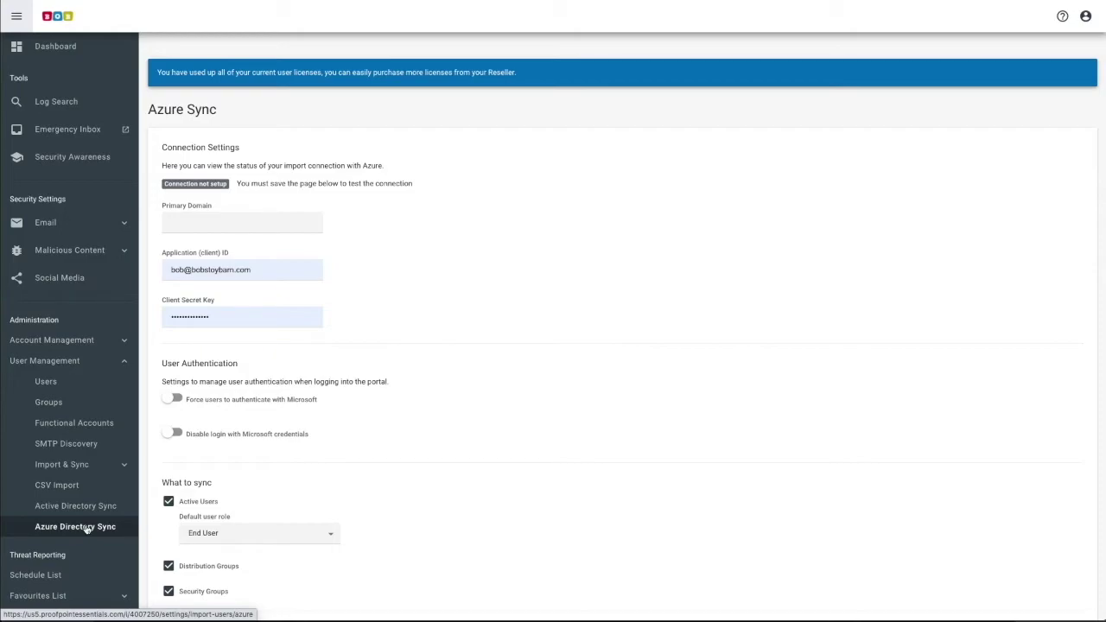
View the Active Directory Sync settings and the CSV Import options for adding users
click(81, 505)
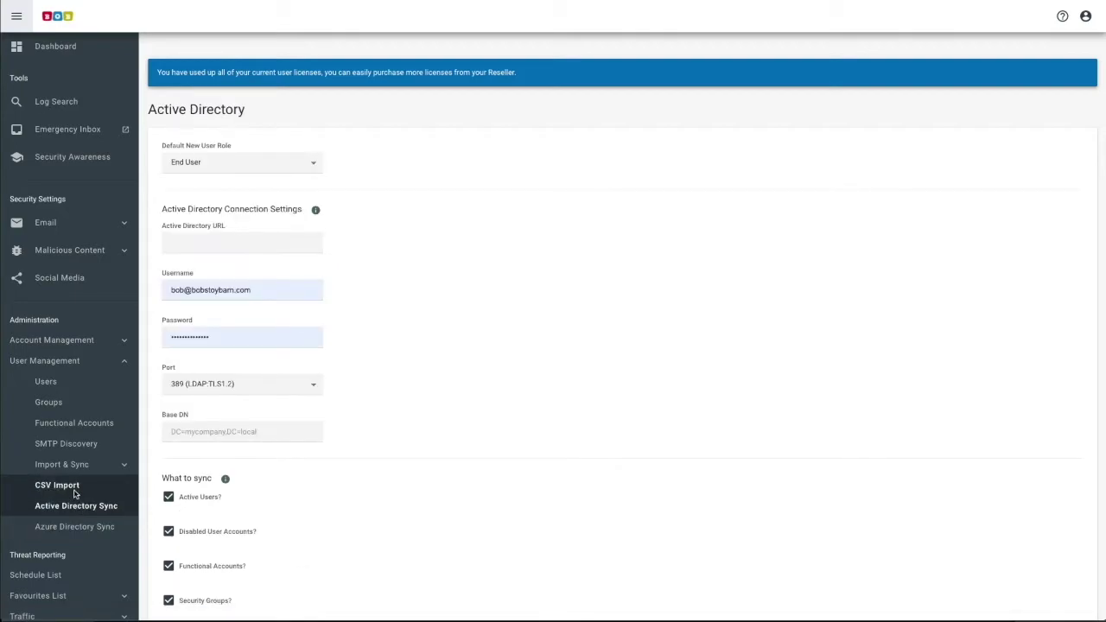
click(70, 489)
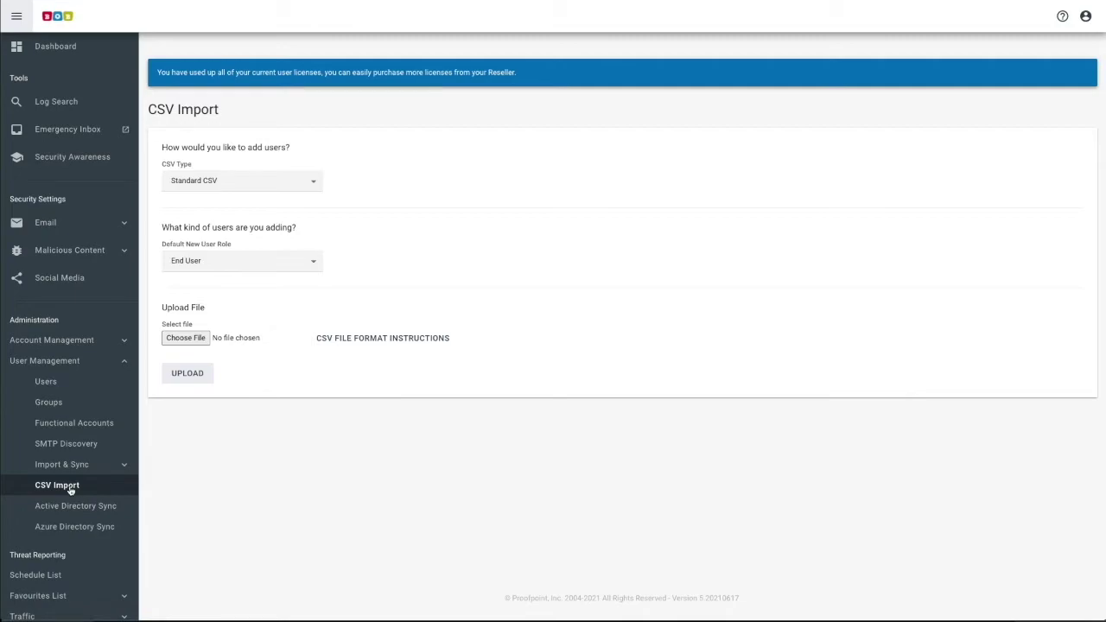
Launch the Security Awareness training platform and open its overview of phishing campaigns
click(85, 158)
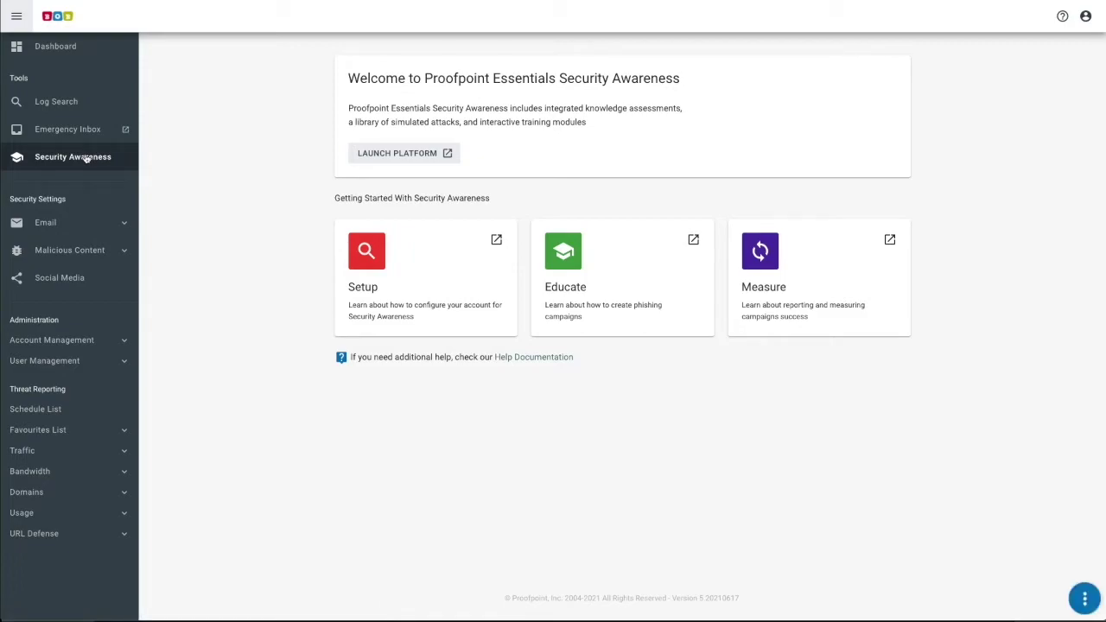
click(393, 154)
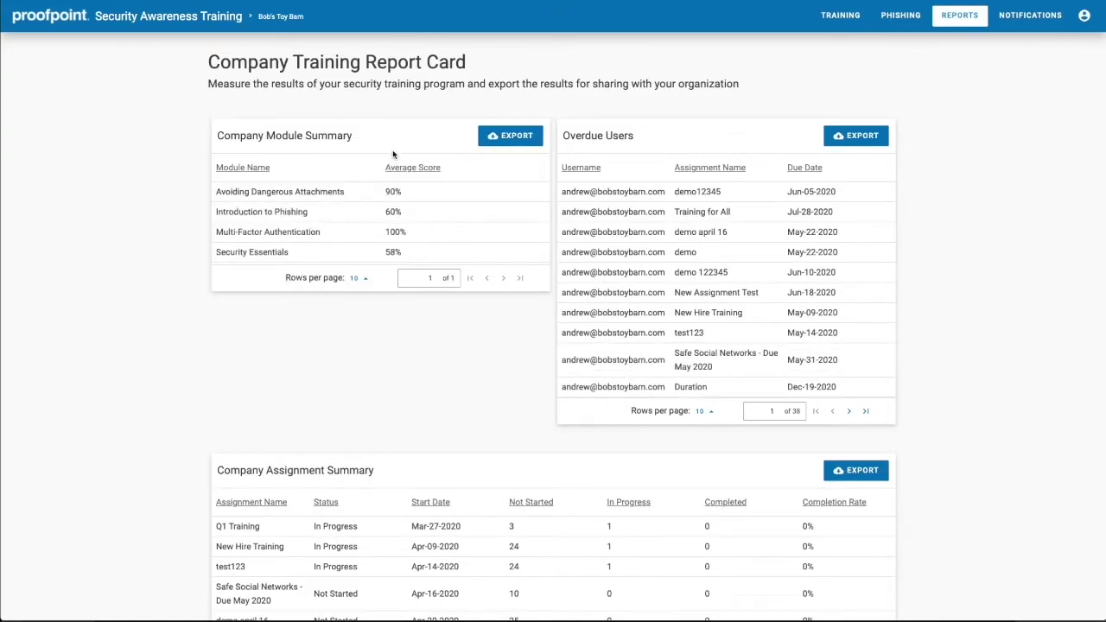
click(909, 15)
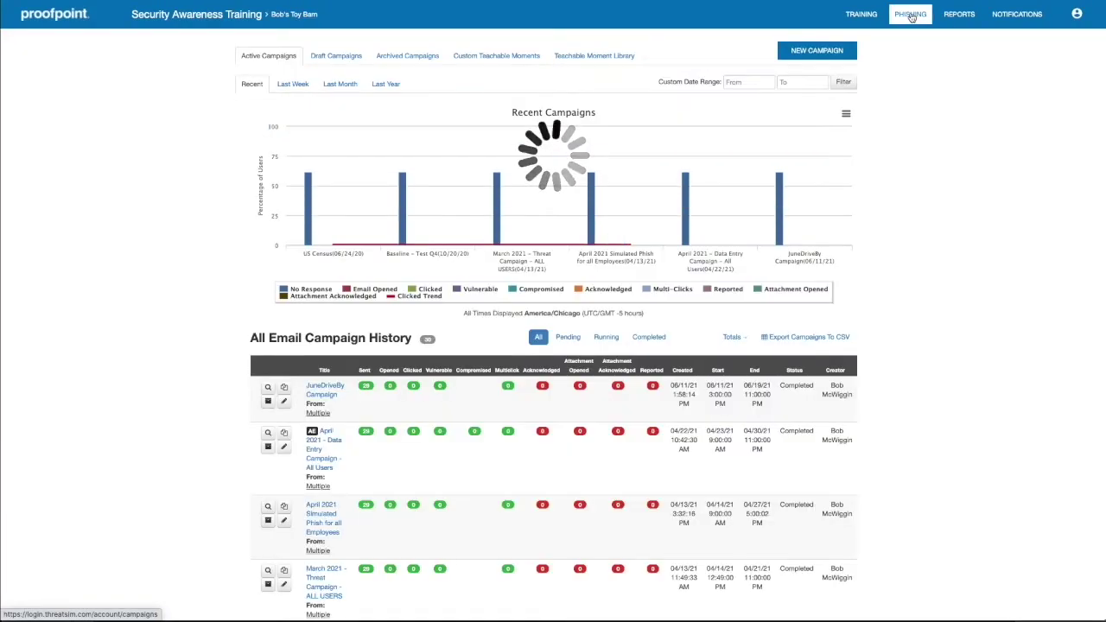
Create a new Drive-by phishing campaign and add the iPhone Unauthorized Access and Pharmaceuticals PO email templates
click(825, 50)
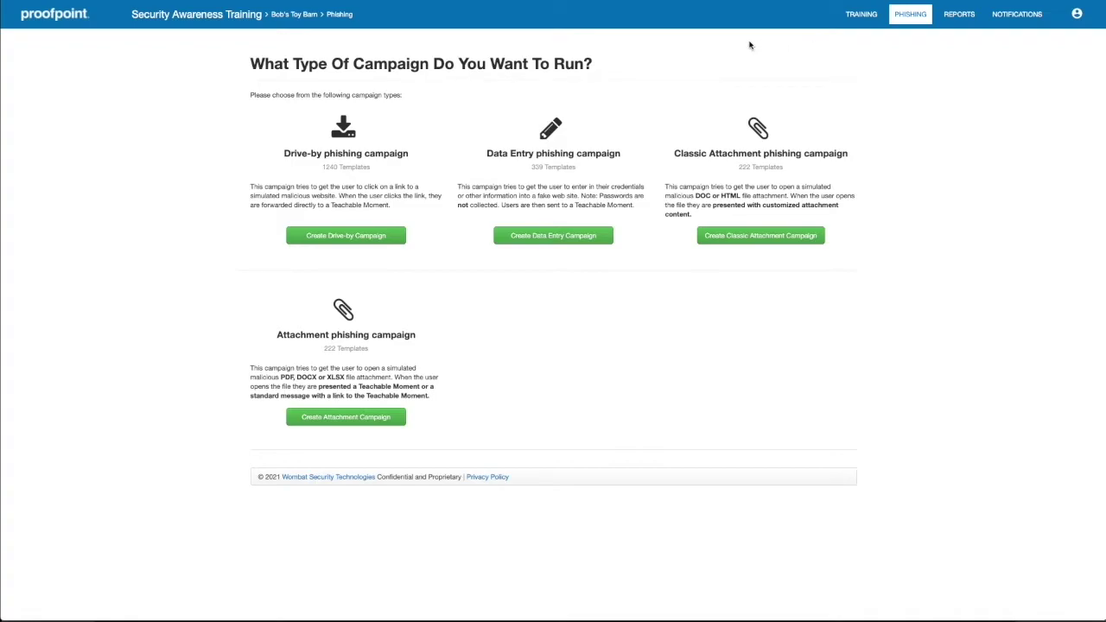
click(372, 238)
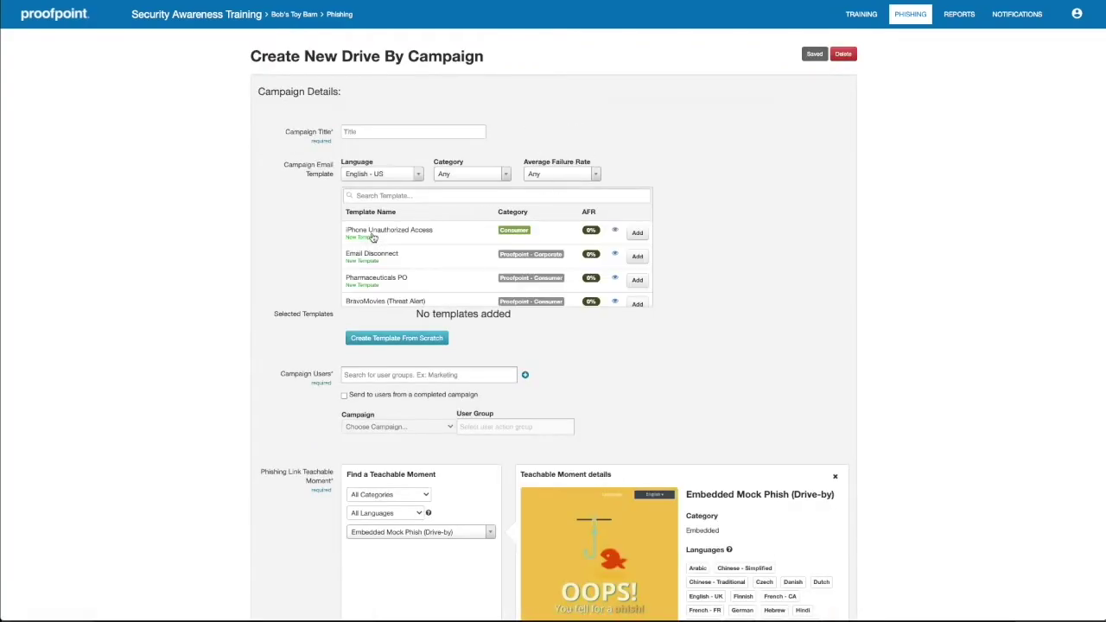
click(637, 233)
scroll(609, 231, down, 2)
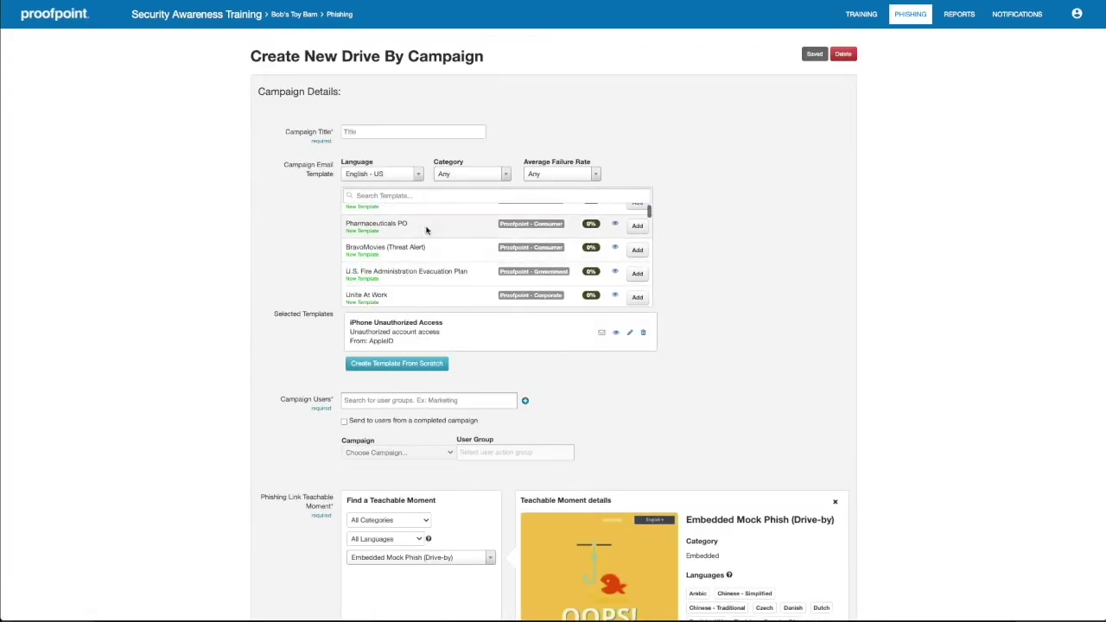
click(636, 225)
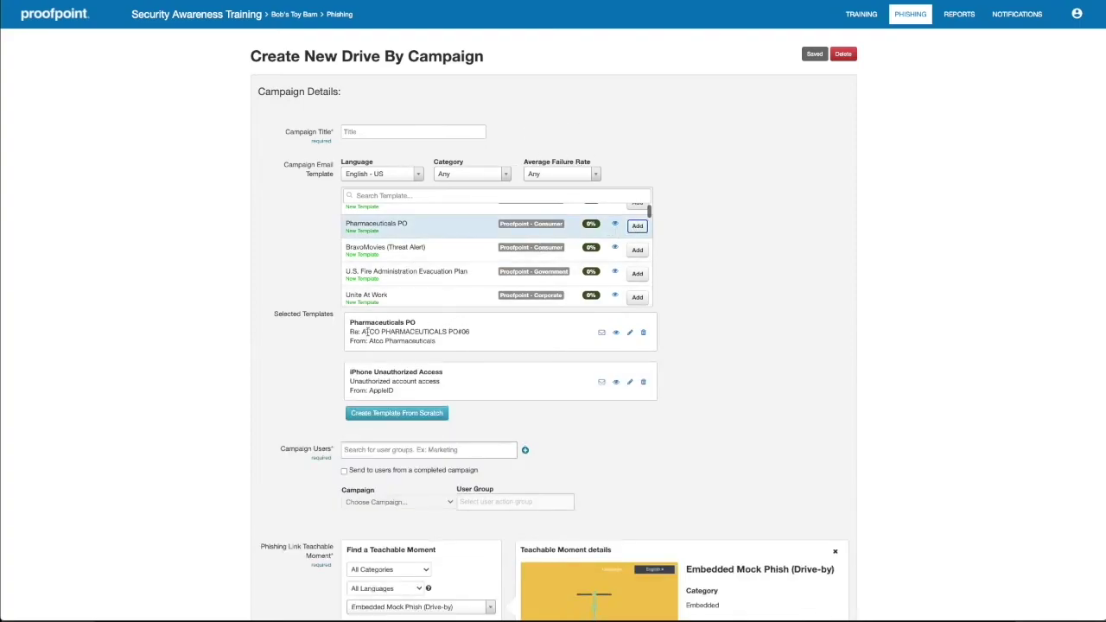
Preview the Pharmaceuticals PO and iPhone Unauthorized Access emails selected for the campaign
click(616, 333)
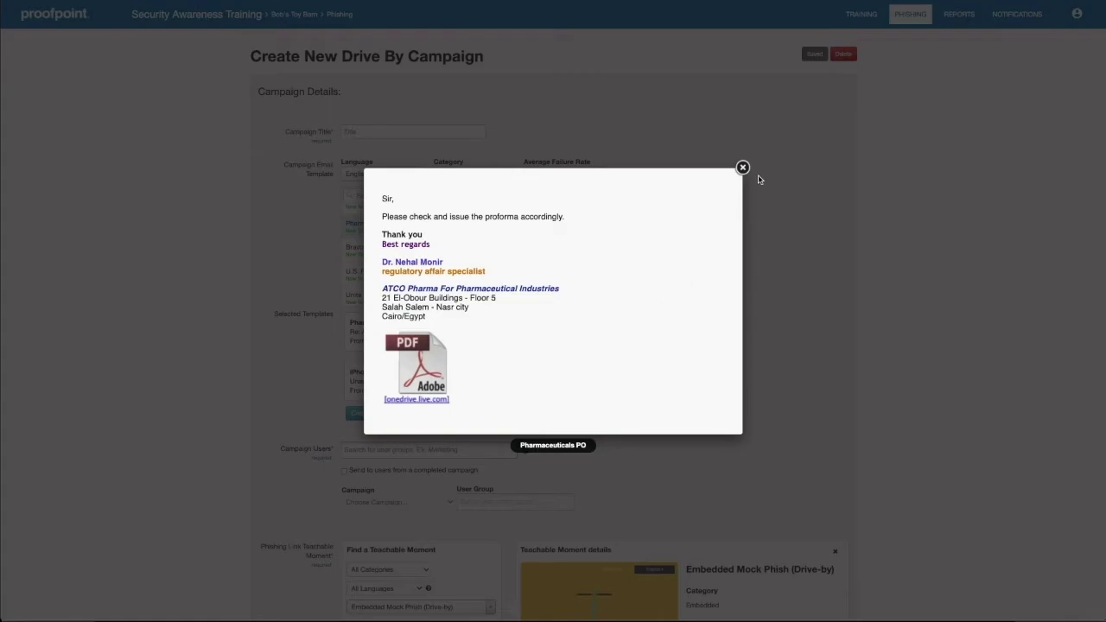
click(746, 168)
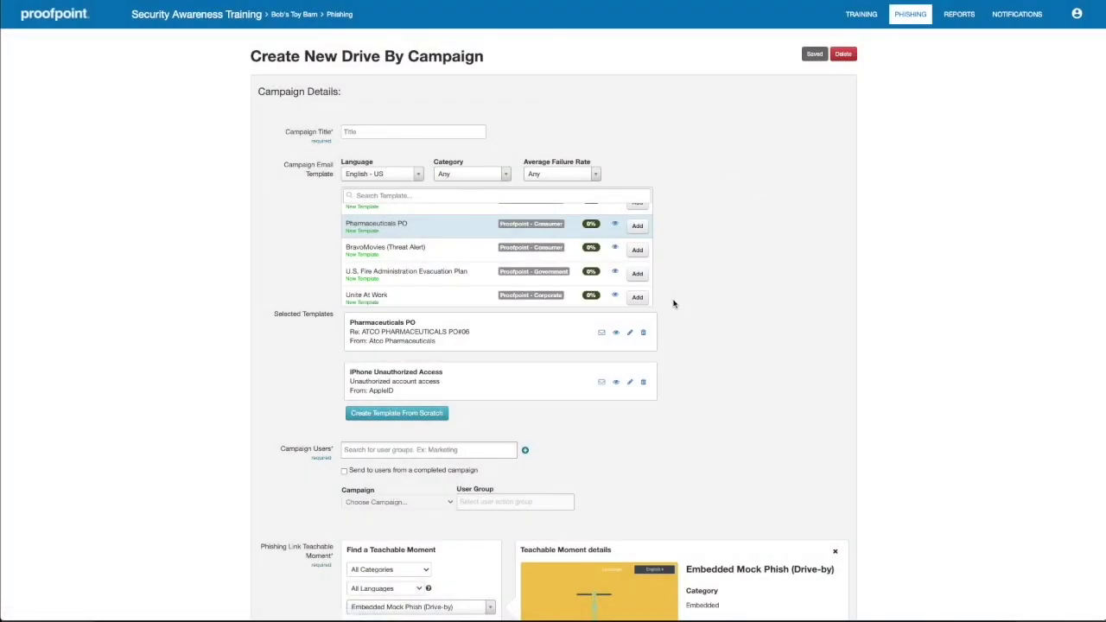
click(616, 383)
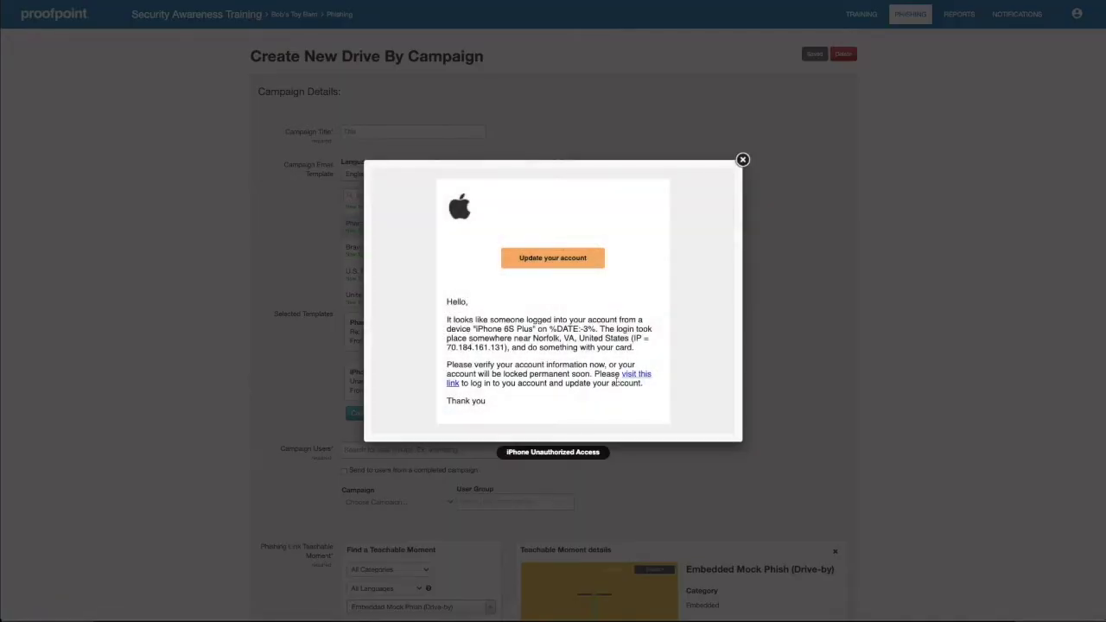
click(742, 159)
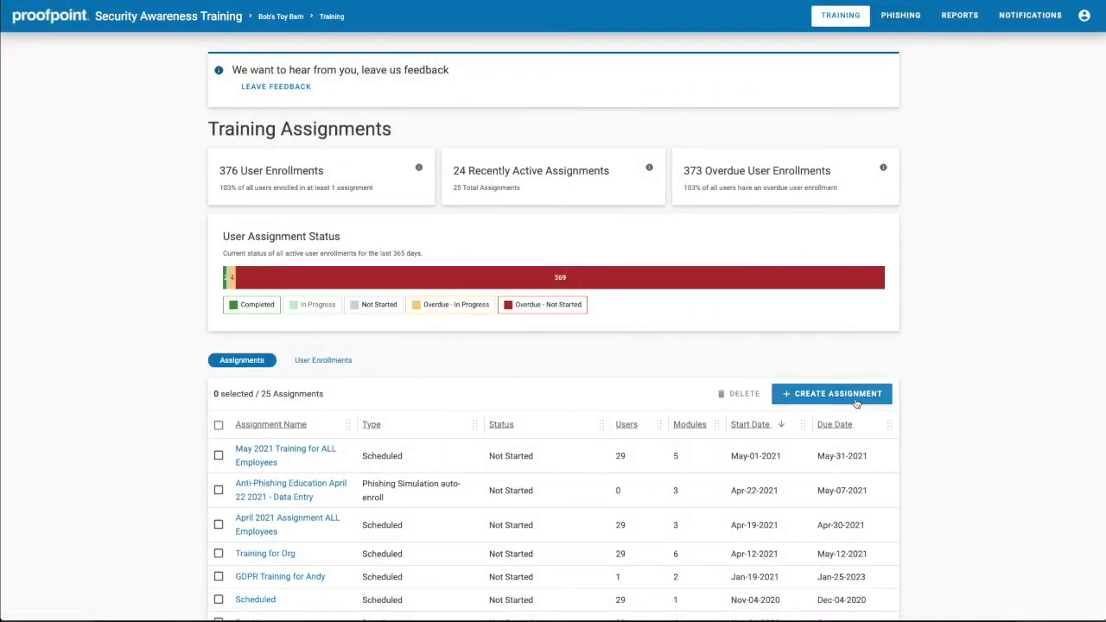
Browse the available modules in a new training assignment, and preview the start of the Email Security on Mobile Devices module
click(843, 398)
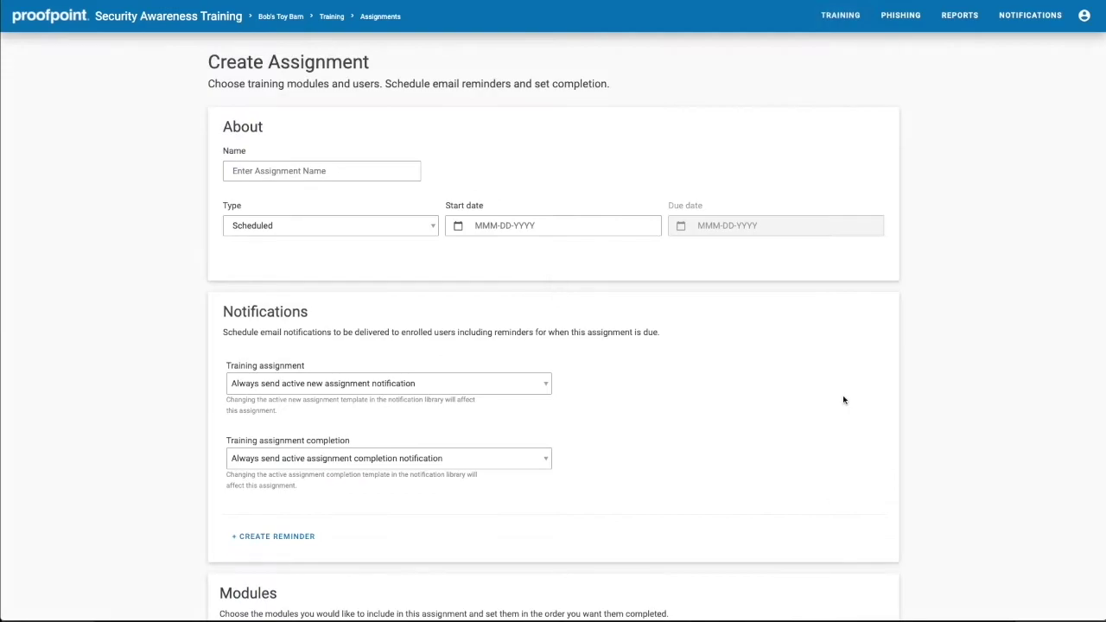
scroll(713, 400, down, 5)
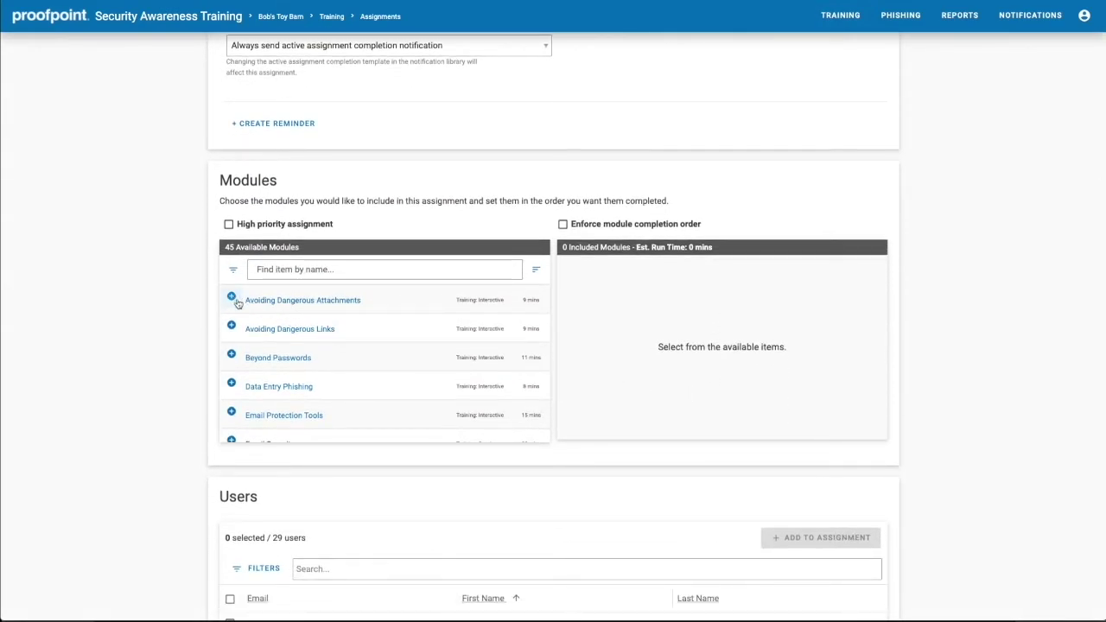
scroll(238, 302, down, 5)
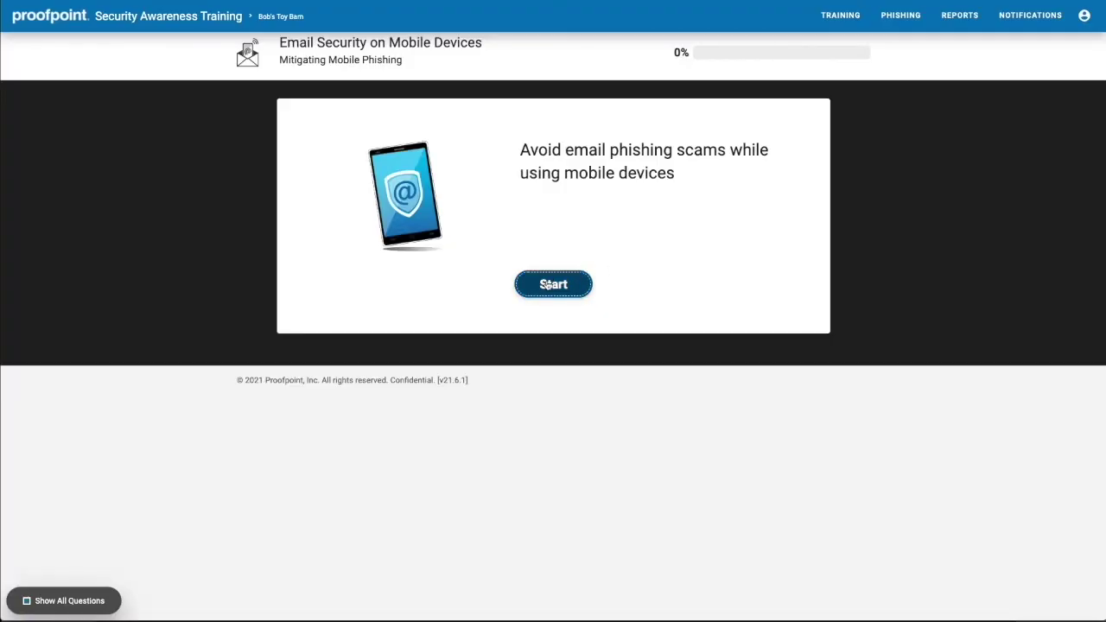
click(547, 286)
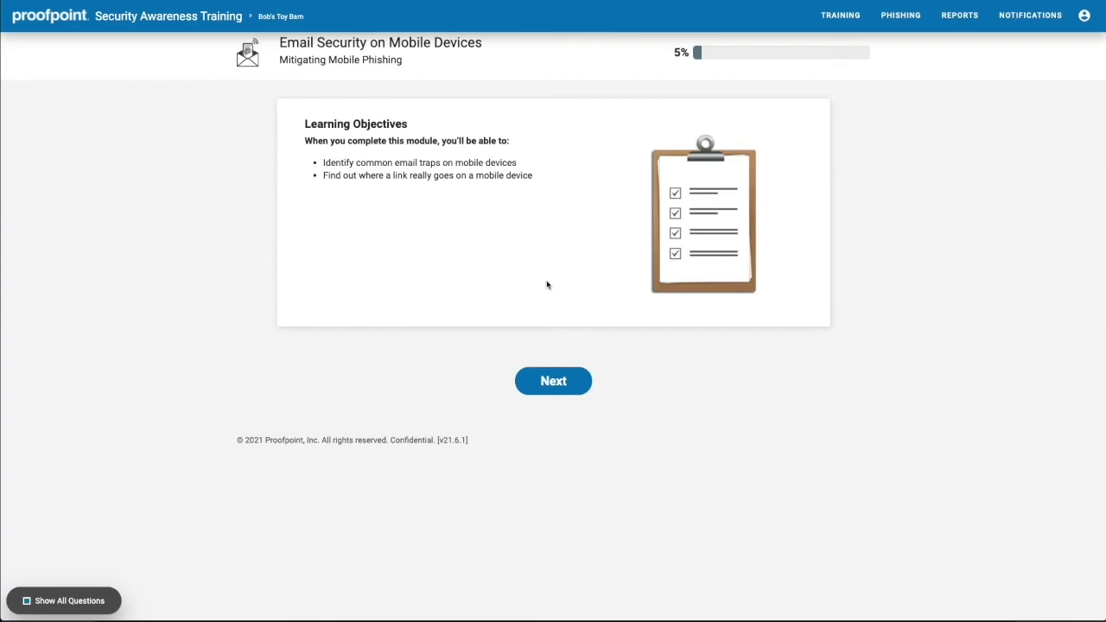
click(544, 389)
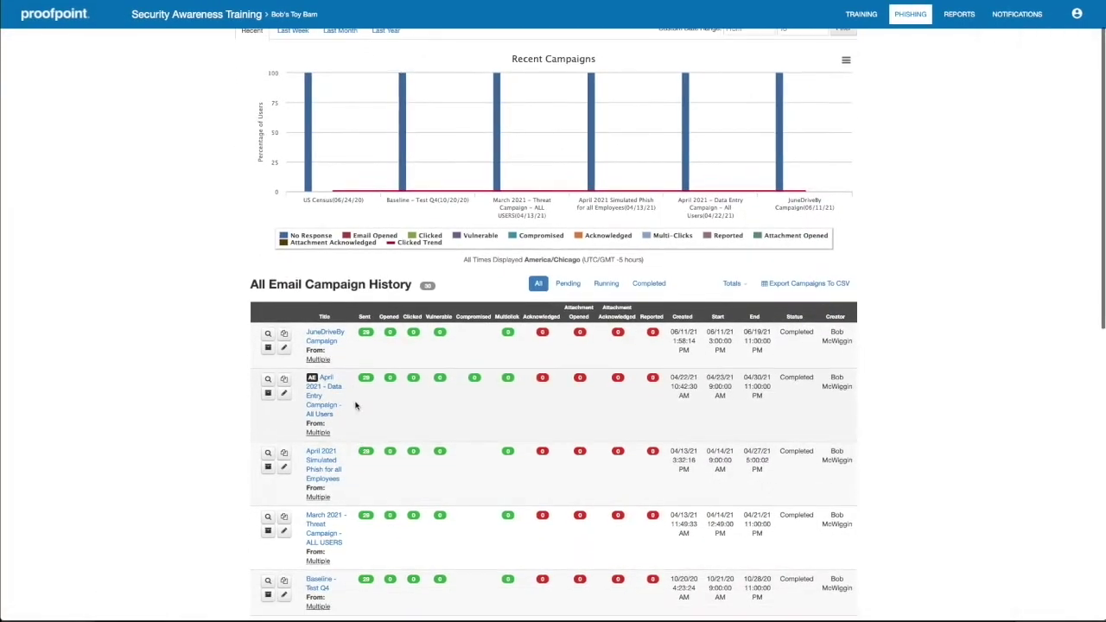
Open the JuneDriveBy Campaign results, list its users and open the first user's entry
click(324, 338)
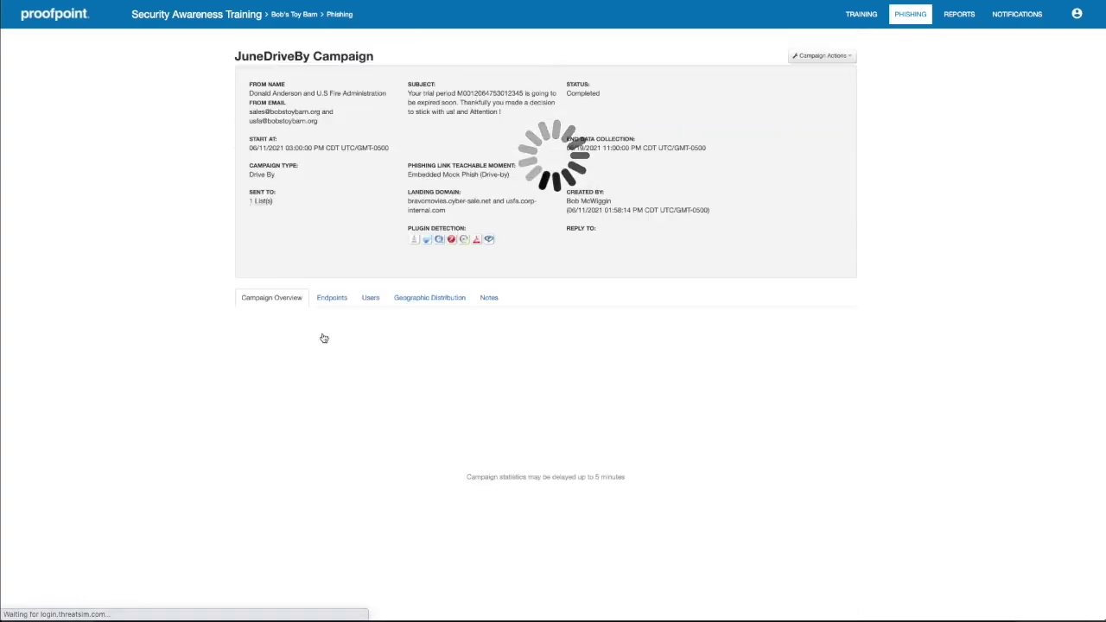
click(371, 298)
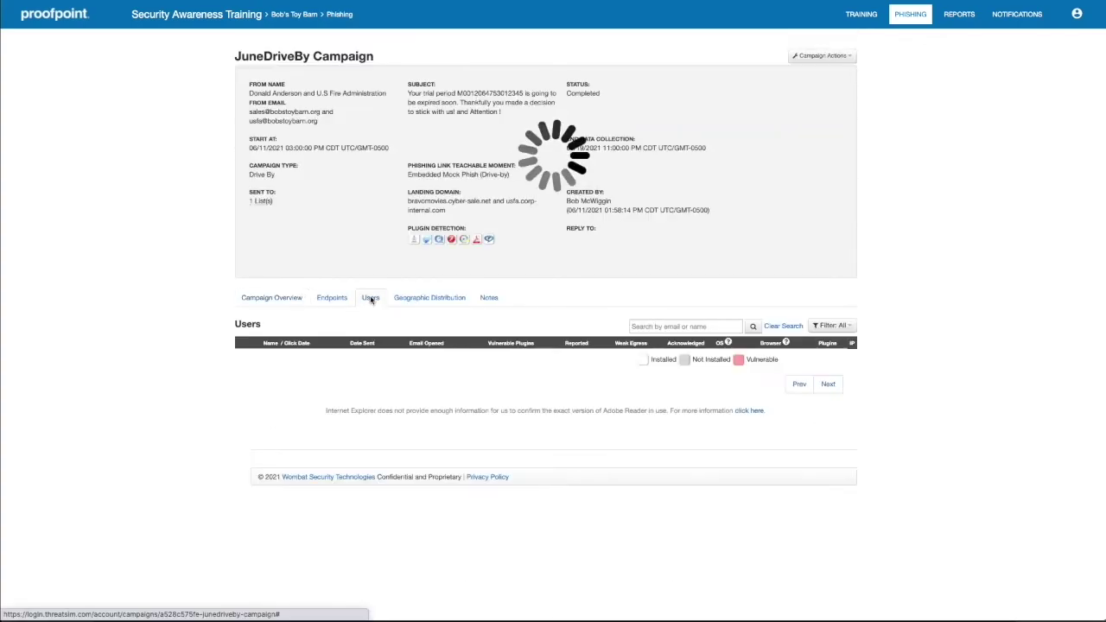
click(314, 360)
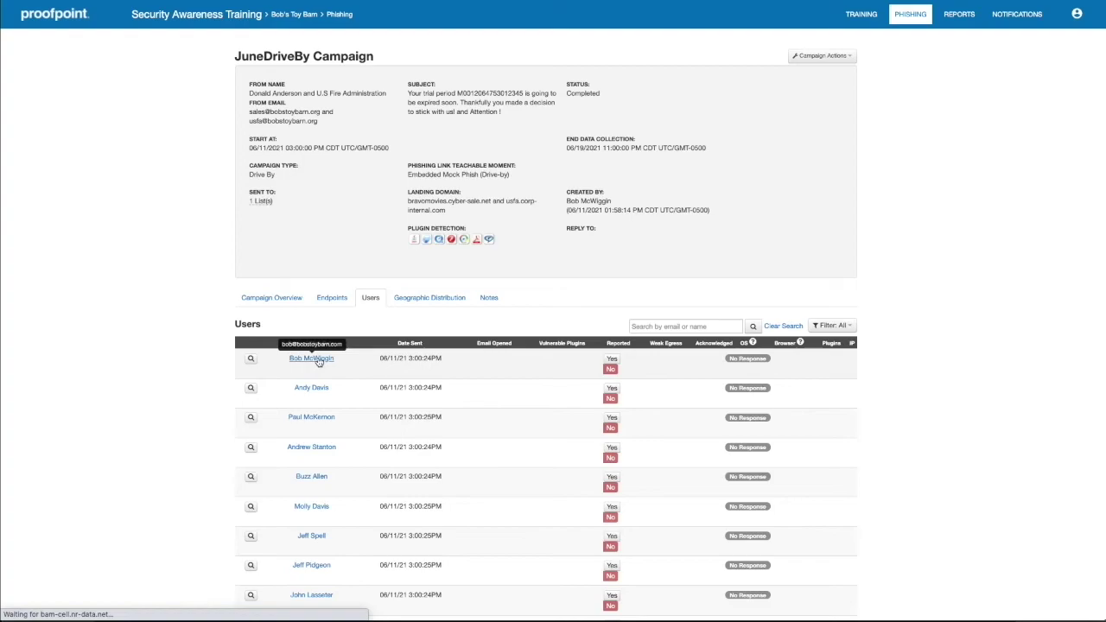